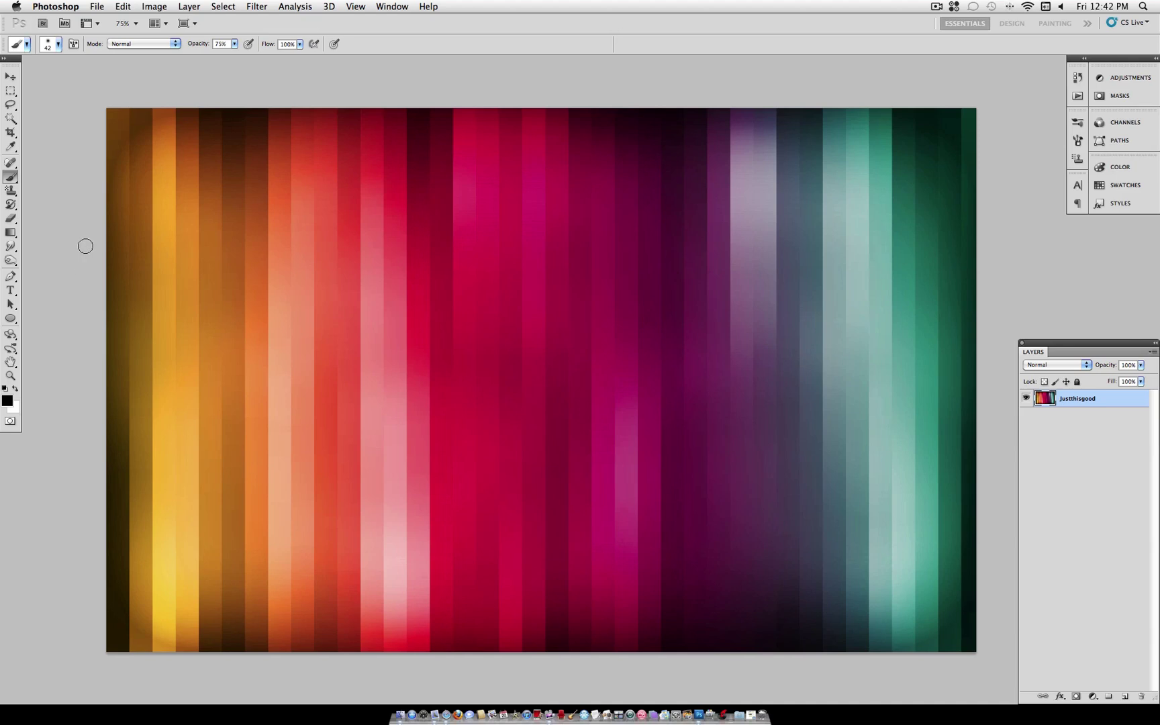
# Step: Create a new white 1920×1200 px, 72 ppi document and view it at 75% zoom
pyautogui.click(96, 6)
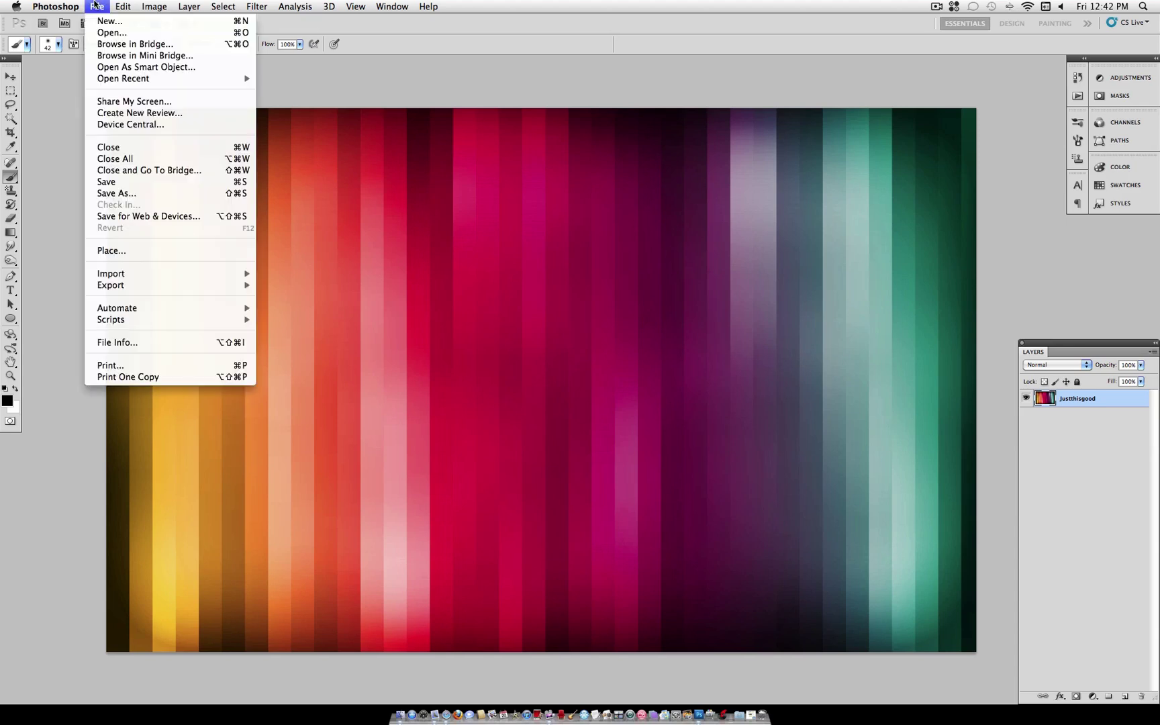
pyautogui.click(101, 21)
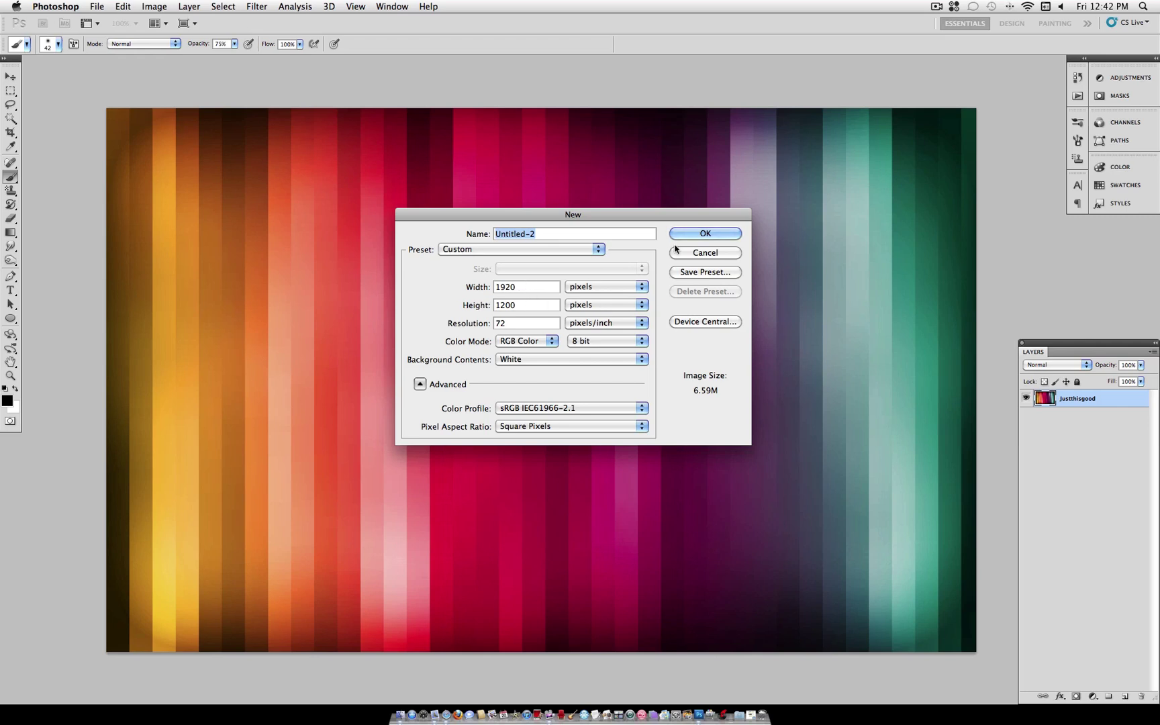
pyautogui.click(705, 233)
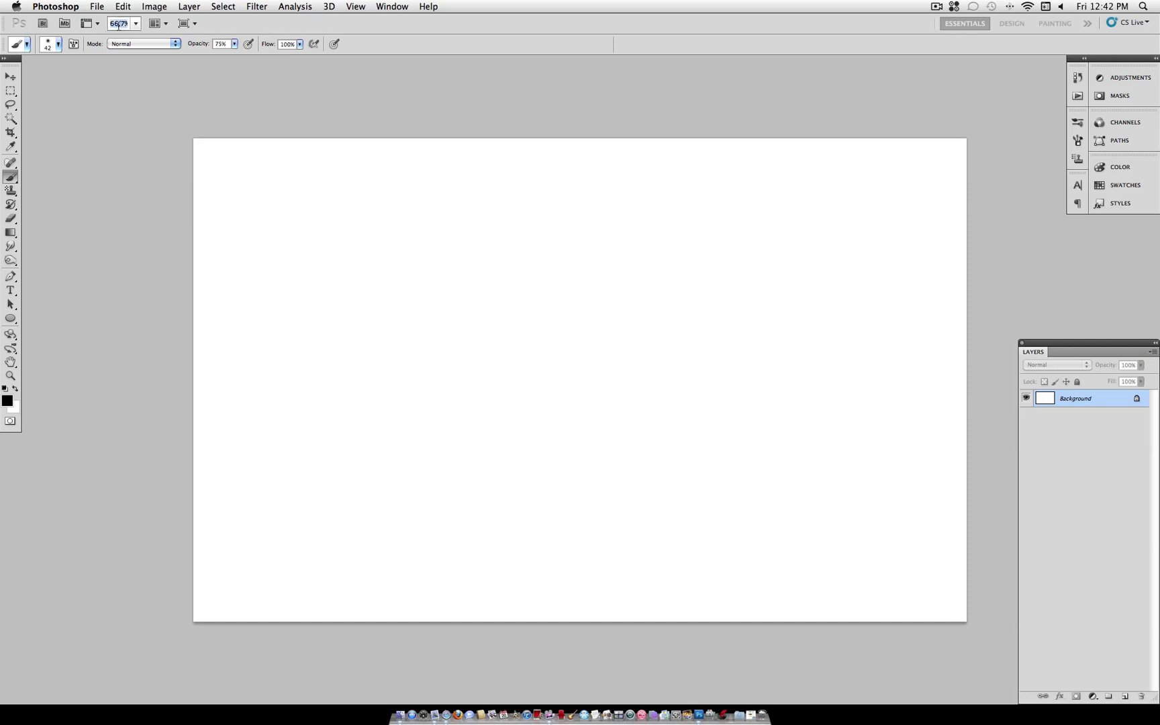
pyautogui.write('75')
pyautogui.press('Return')
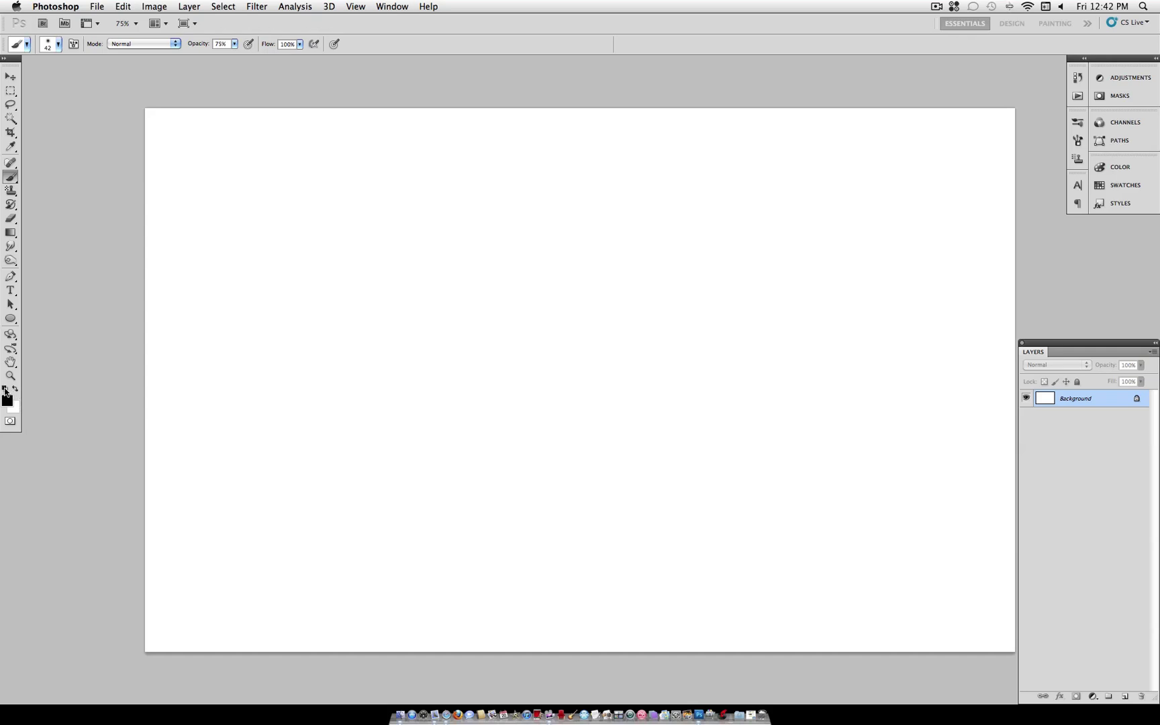
# Step: Fill the Background layer with a Render Clouds texture
pyautogui.click(258, 5)
pyautogui.moveTo(310, 193)
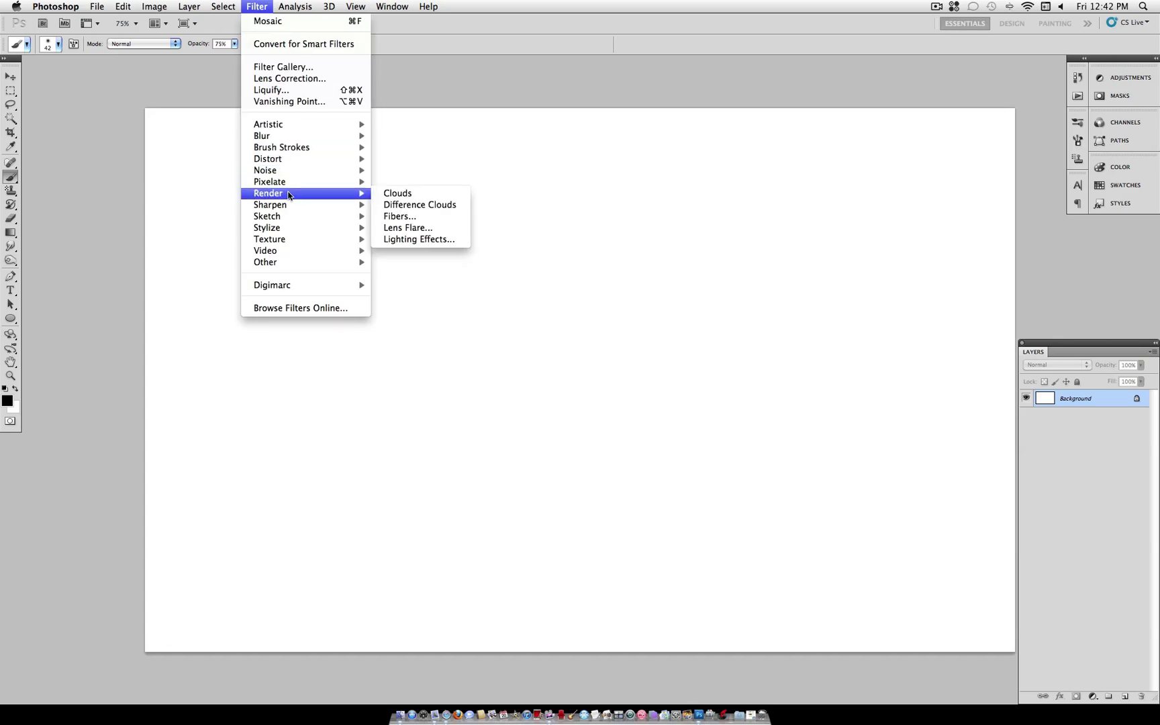
pyautogui.click(397, 194)
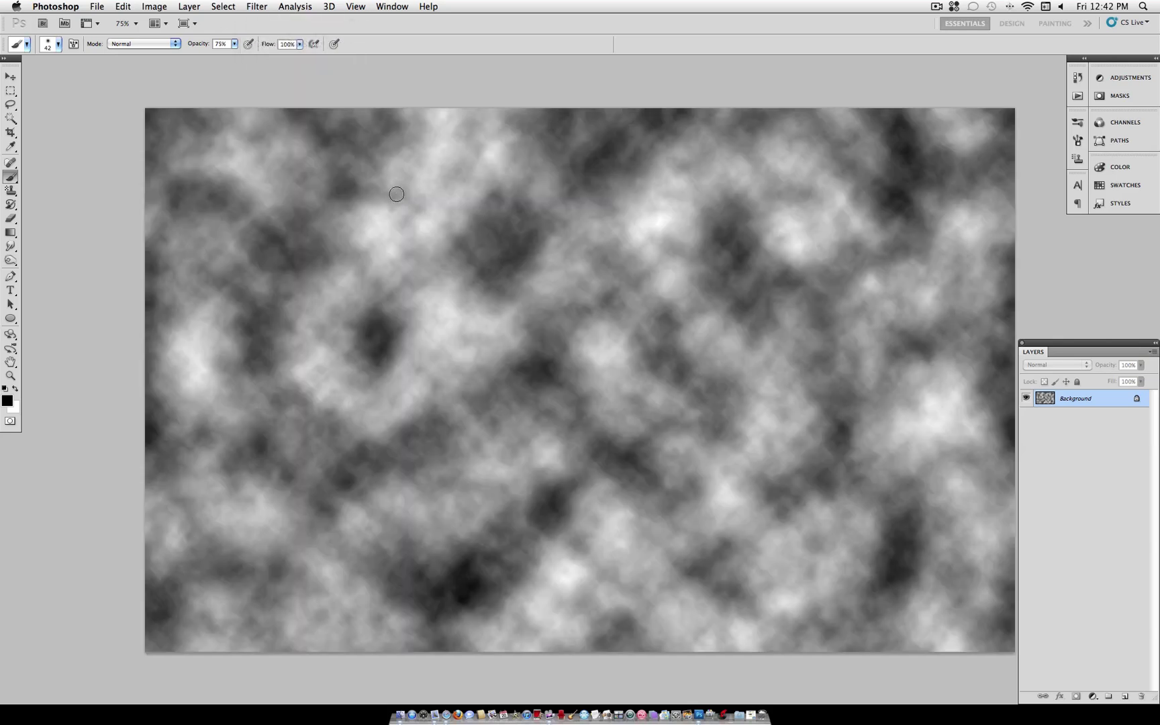
pyautogui.hscroll(2, 396, 194)
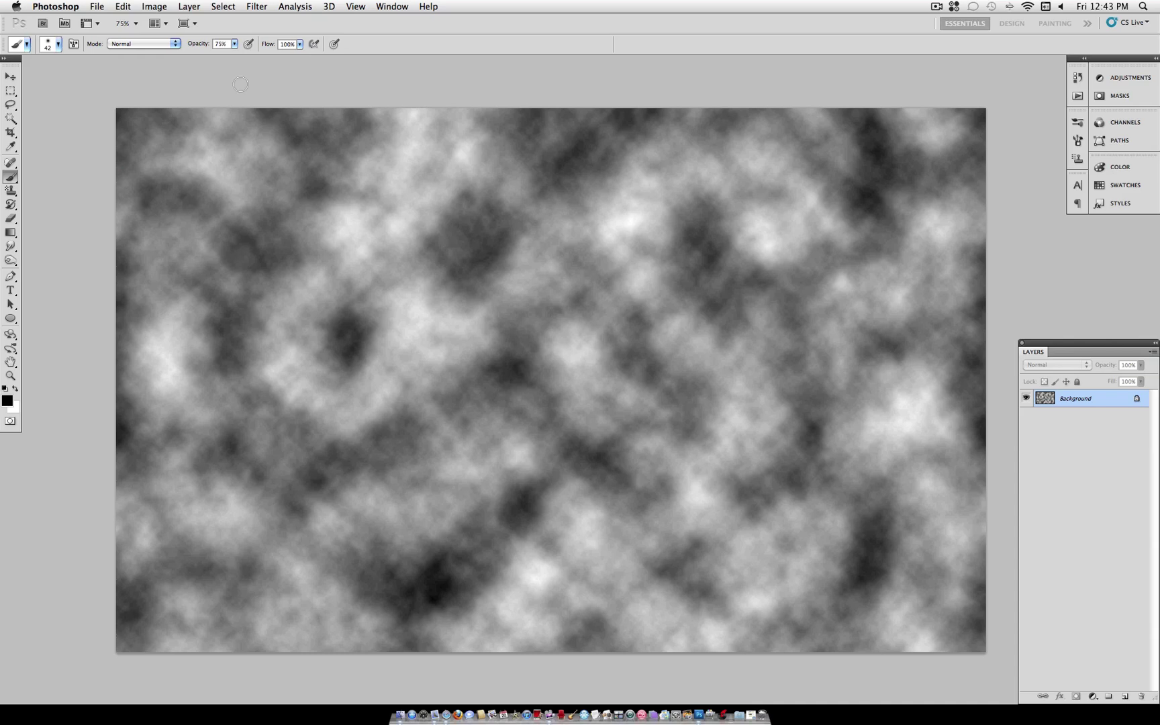
# Step: Boost the clouds' contrast with Levels input points 78 and 171
pyautogui.click(151, 7)
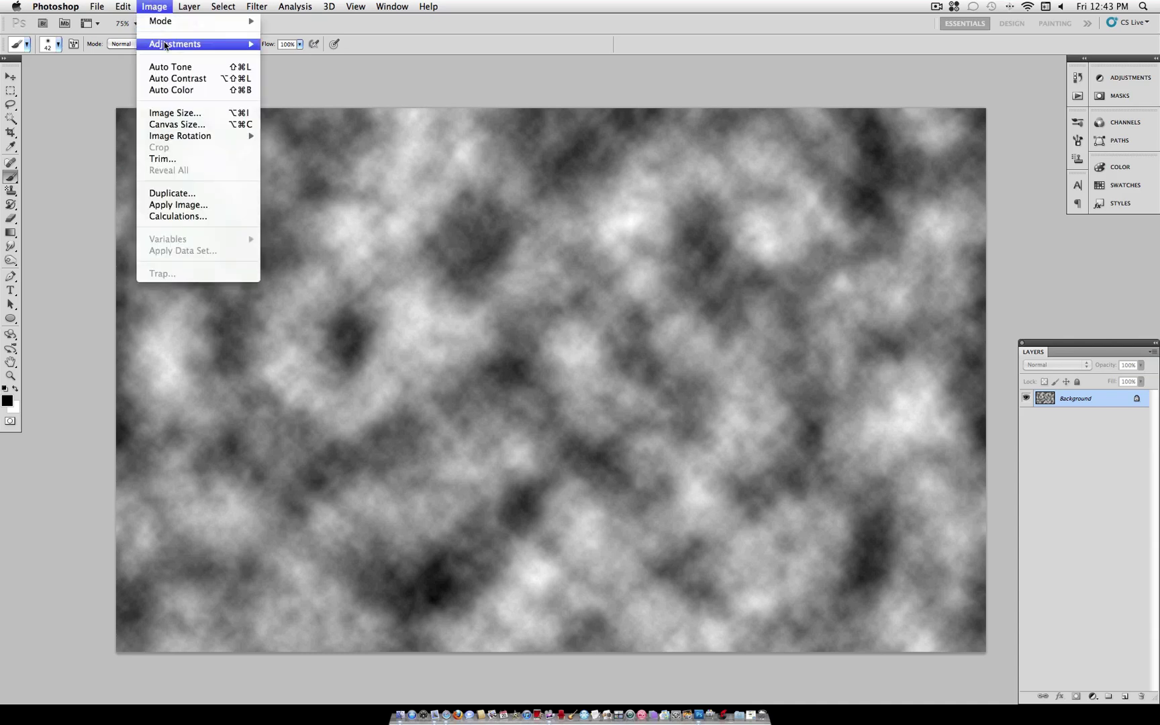
pyautogui.moveTo(166, 44)
pyautogui.click(322, 56)
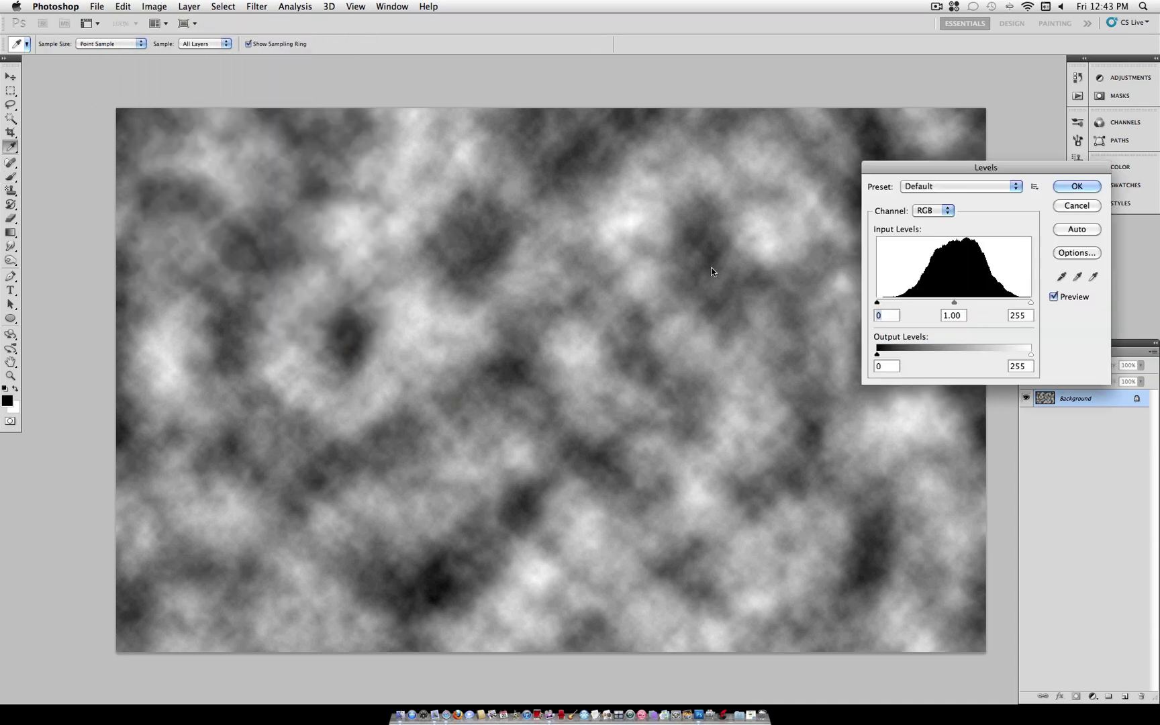
pyautogui.moveTo(879, 304); pyautogui.dragTo(932, 306)
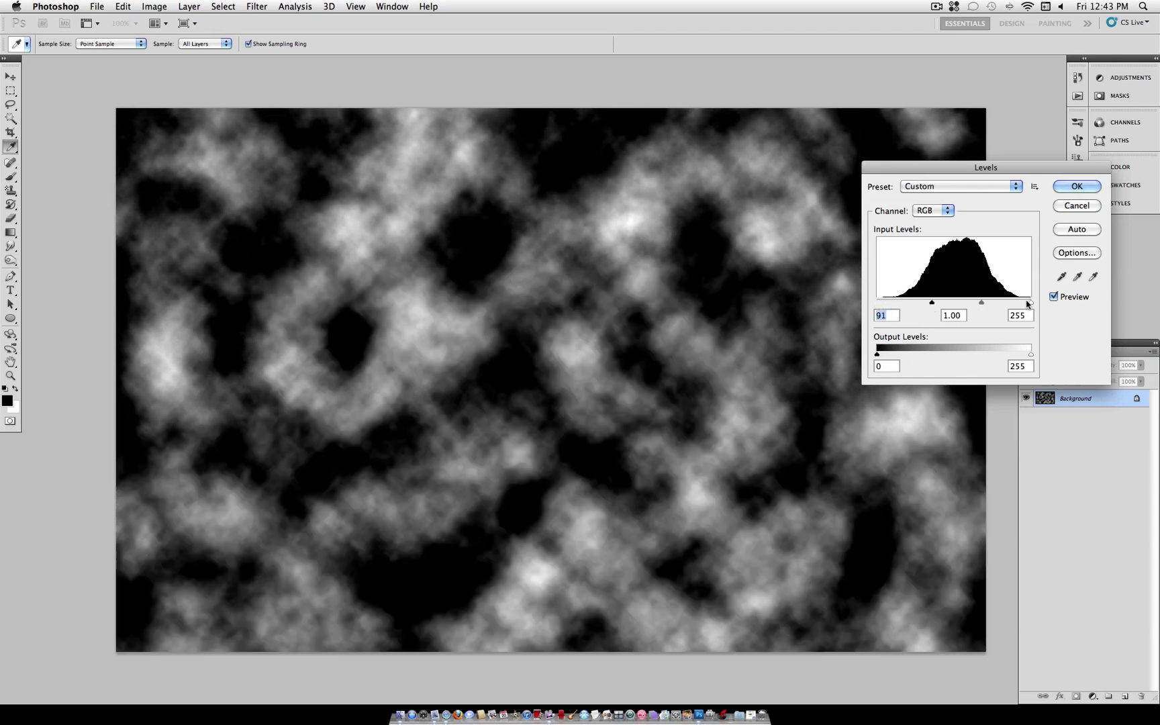
pyautogui.moveTo(1032, 304); pyautogui.dragTo(924, 304)
pyautogui.click(980, 306)
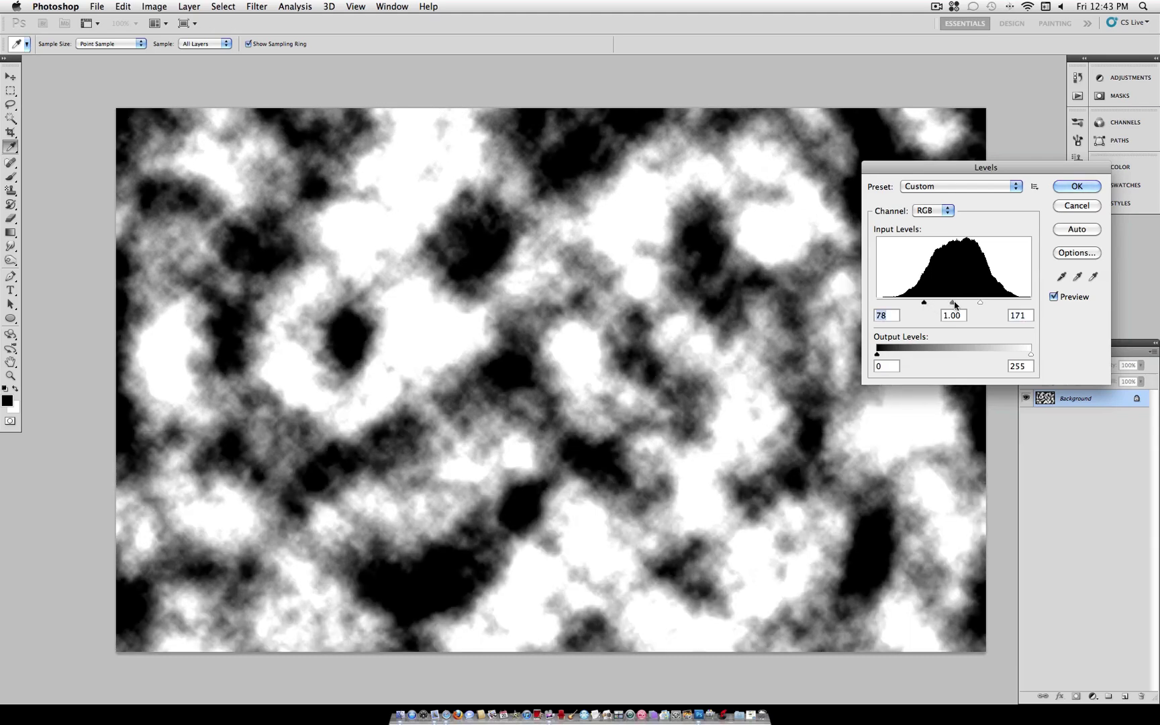
pyautogui.click(952, 303)
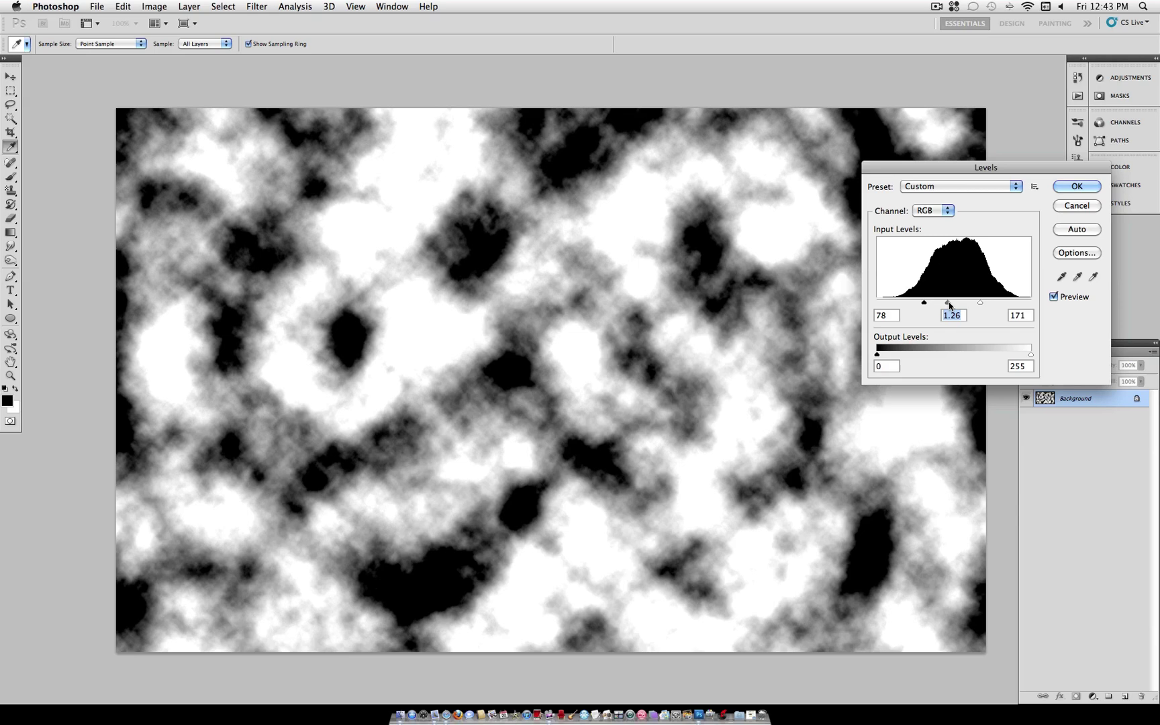
pyautogui.click(1077, 186)
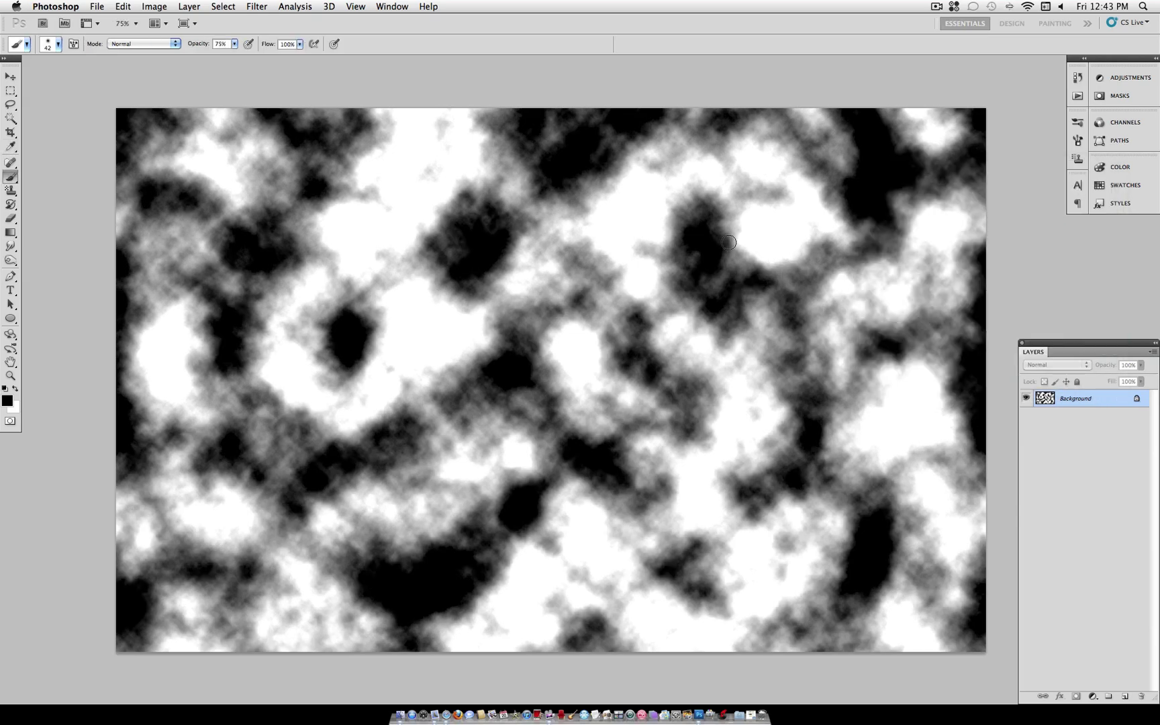
# Step: Apply a Mosaic filter with 50-pixel square cells to the cloud texture
pyautogui.click(253, 6)
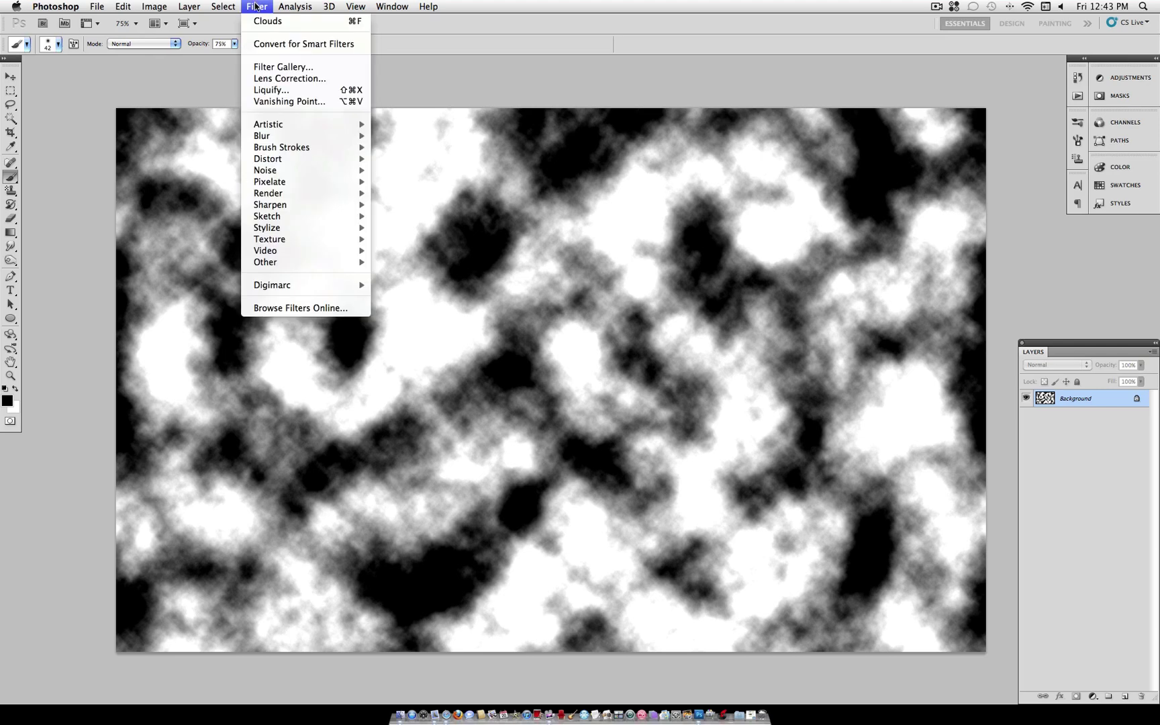
pyautogui.moveTo(323, 180)
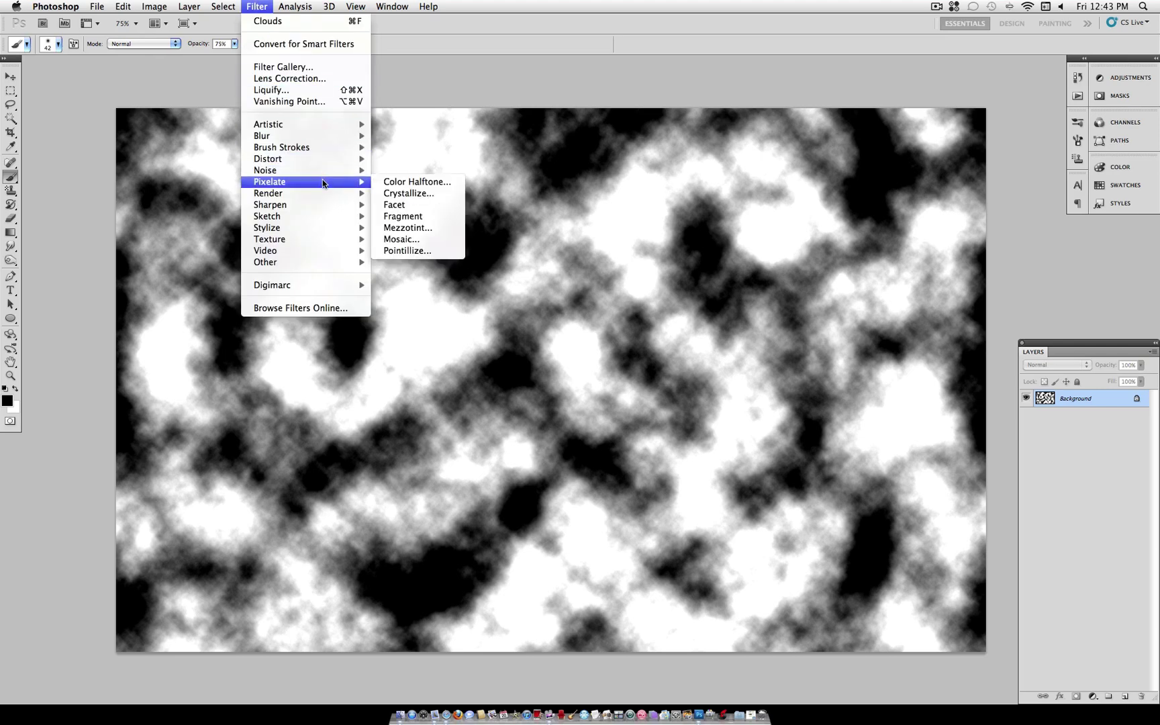
pyautogui.click(418, 239)
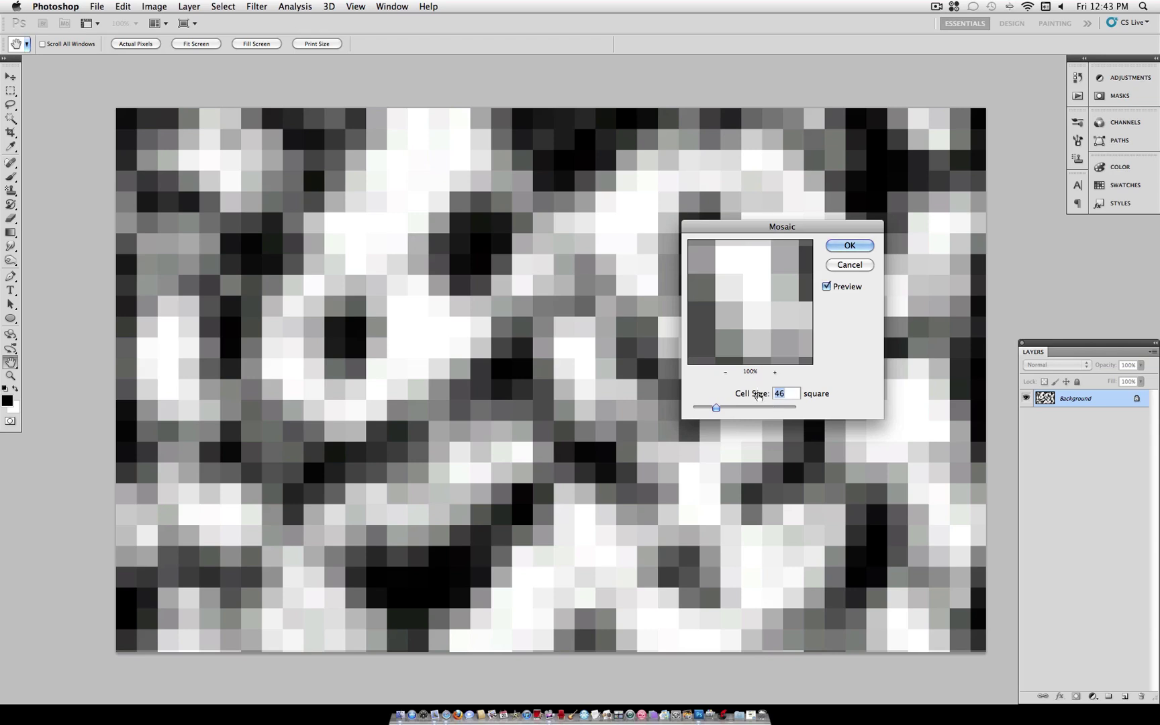
pyautogui.moveTo(757, 395); pyautogui.dragTo(759, 397)
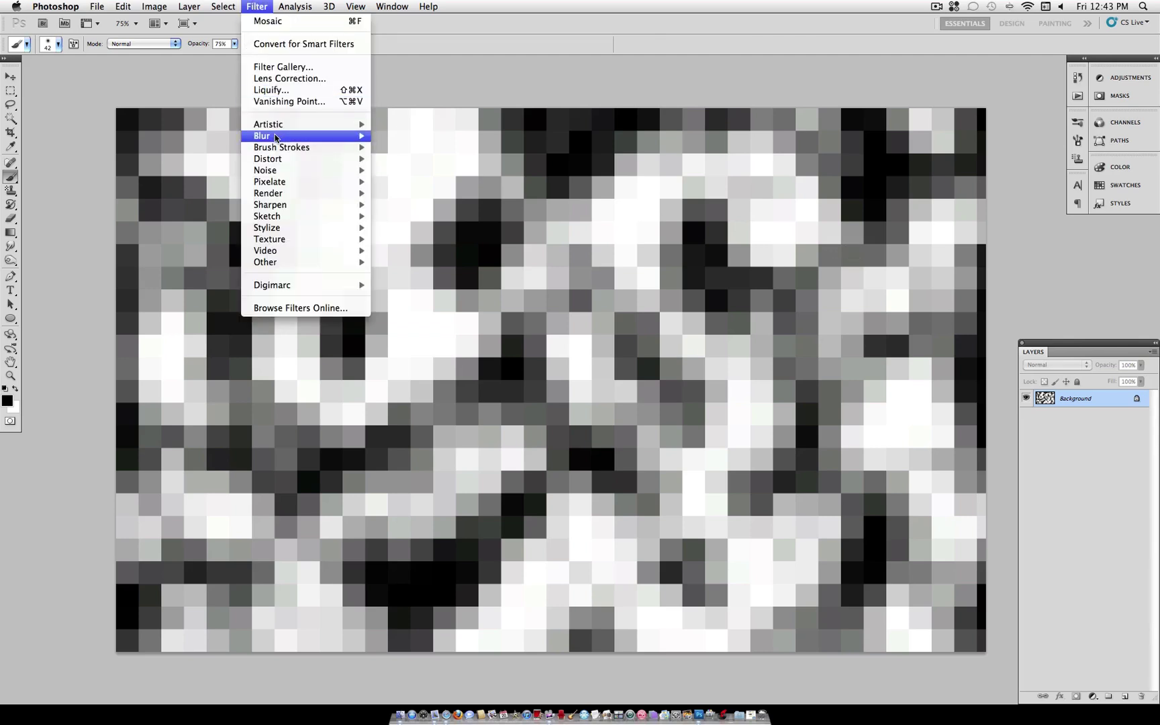
# Step: Apply a Motion Blur at 90° angle and 600-pixel distance to the mosaic
pyautogui.moveTo(275, 137)
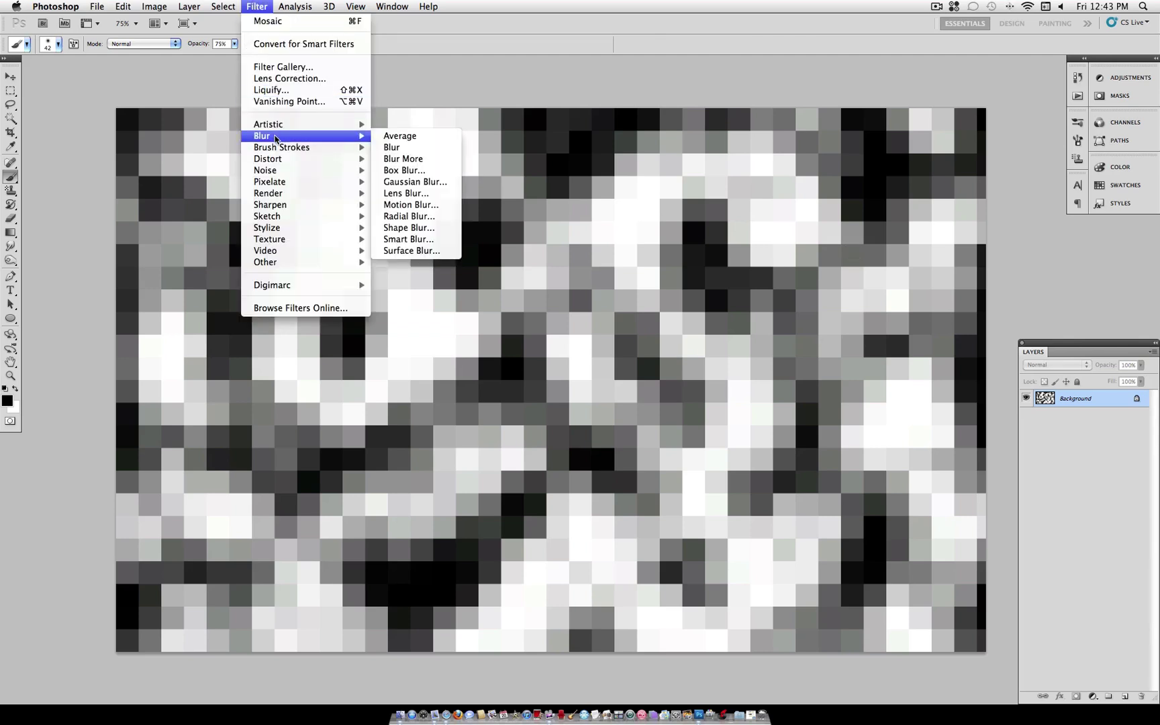
pyautogui.click(421, 205)
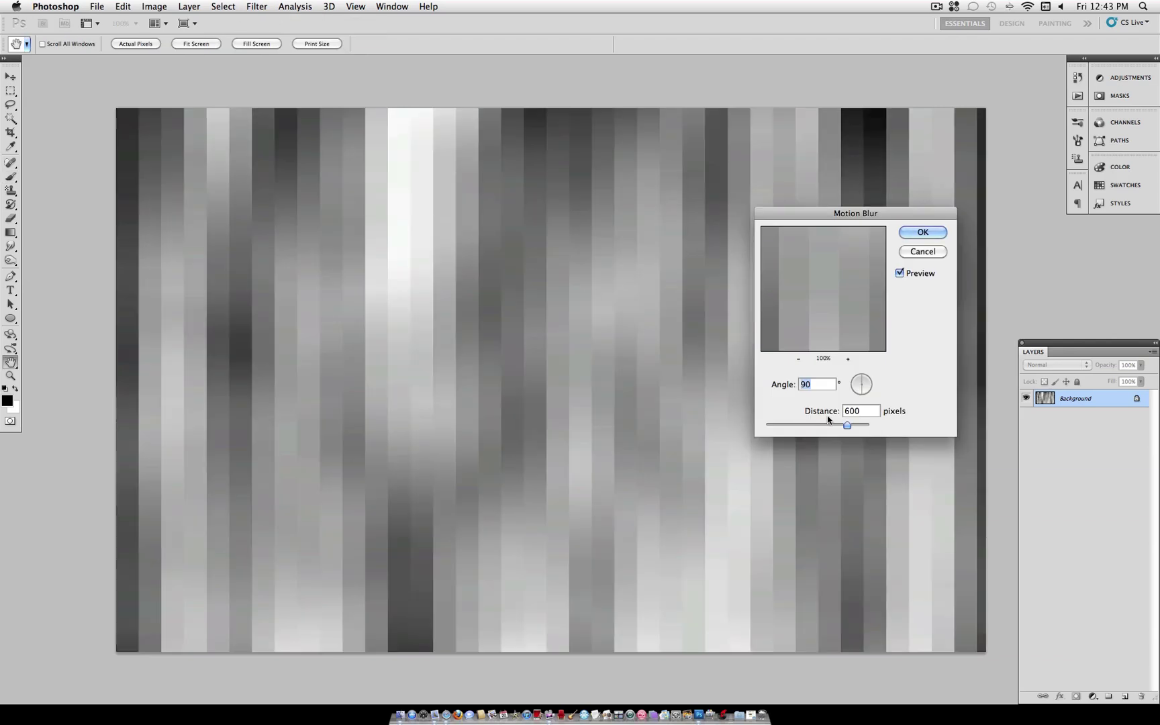
pyautogui.write('90')
pyautogui.click(922, 234)
pyautogui.press('b')
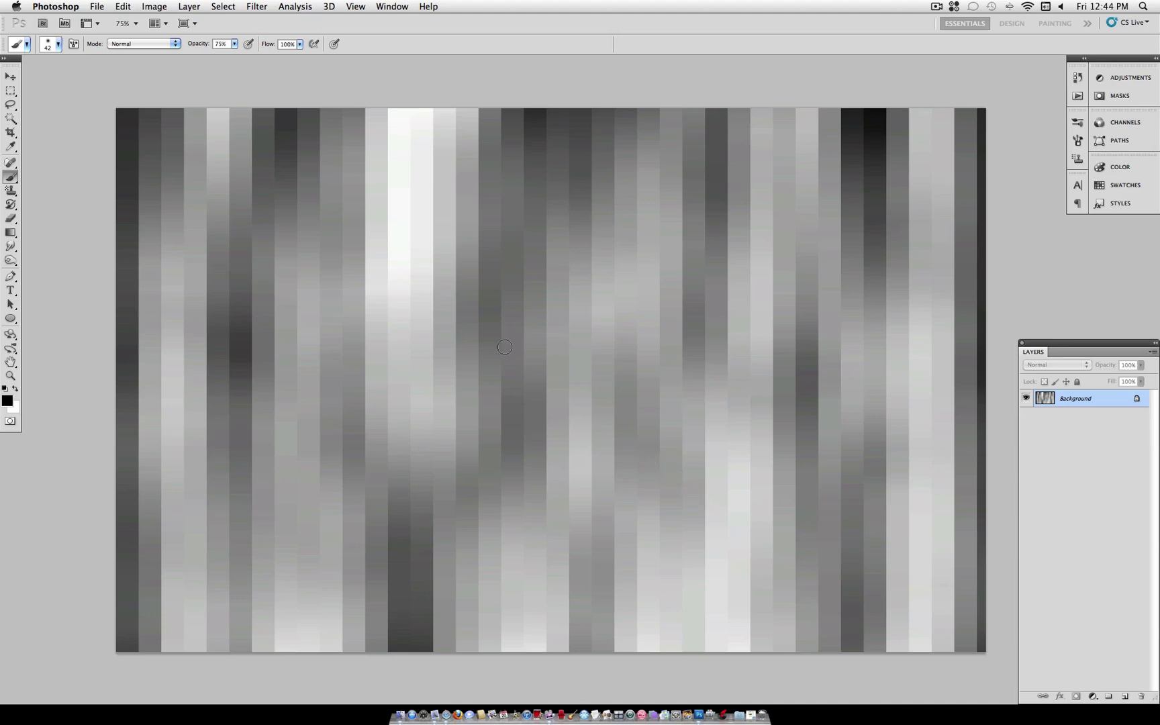
# Step: Apply a Lens Correction vignette with Amount −100 to the striped image
pyautogui.click(254, 6)
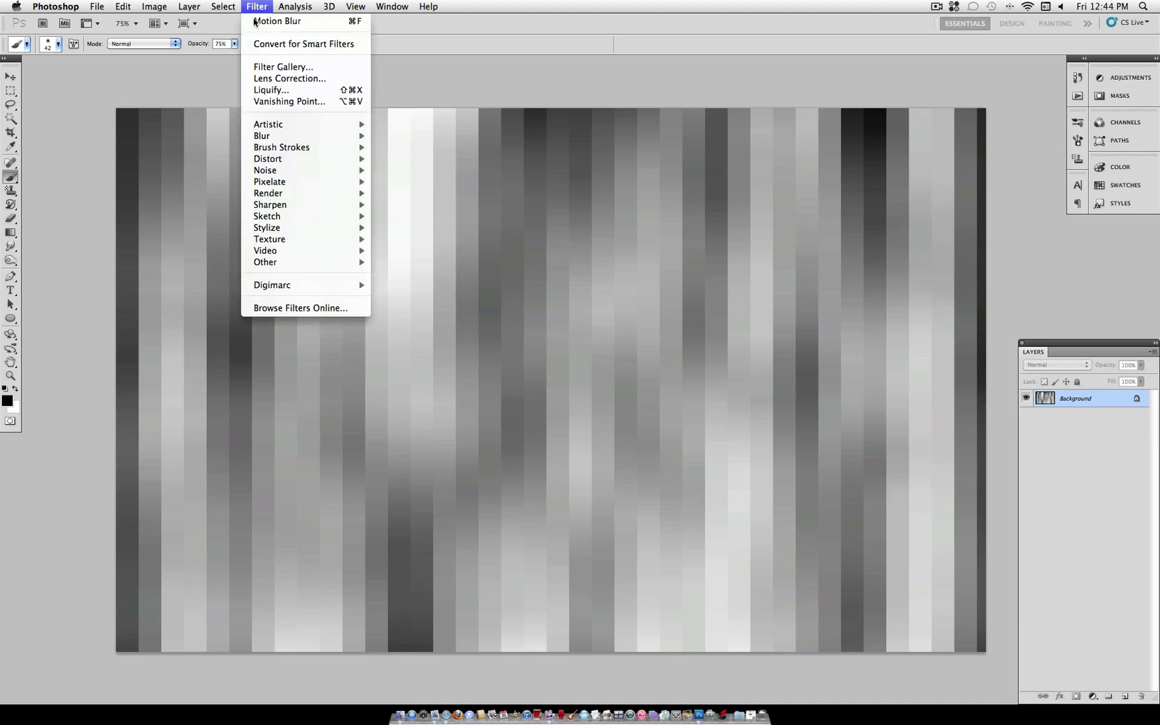
pyautogui.click(280, 75)
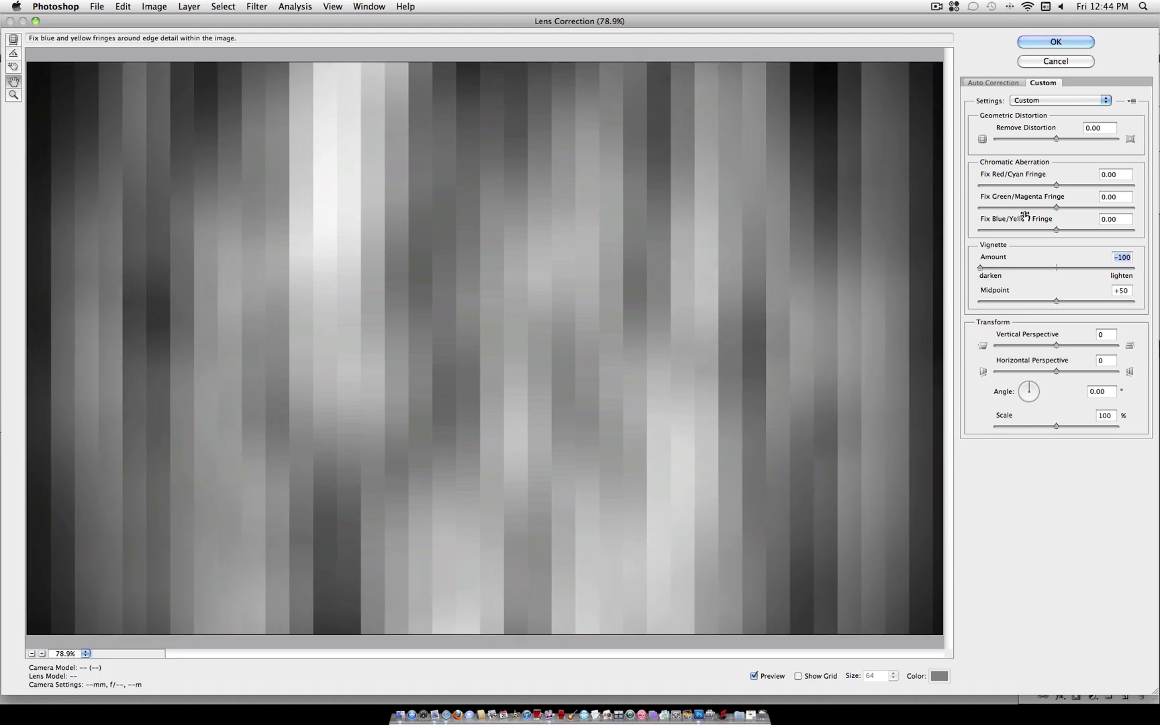
pyautogui.click(1074, 42)
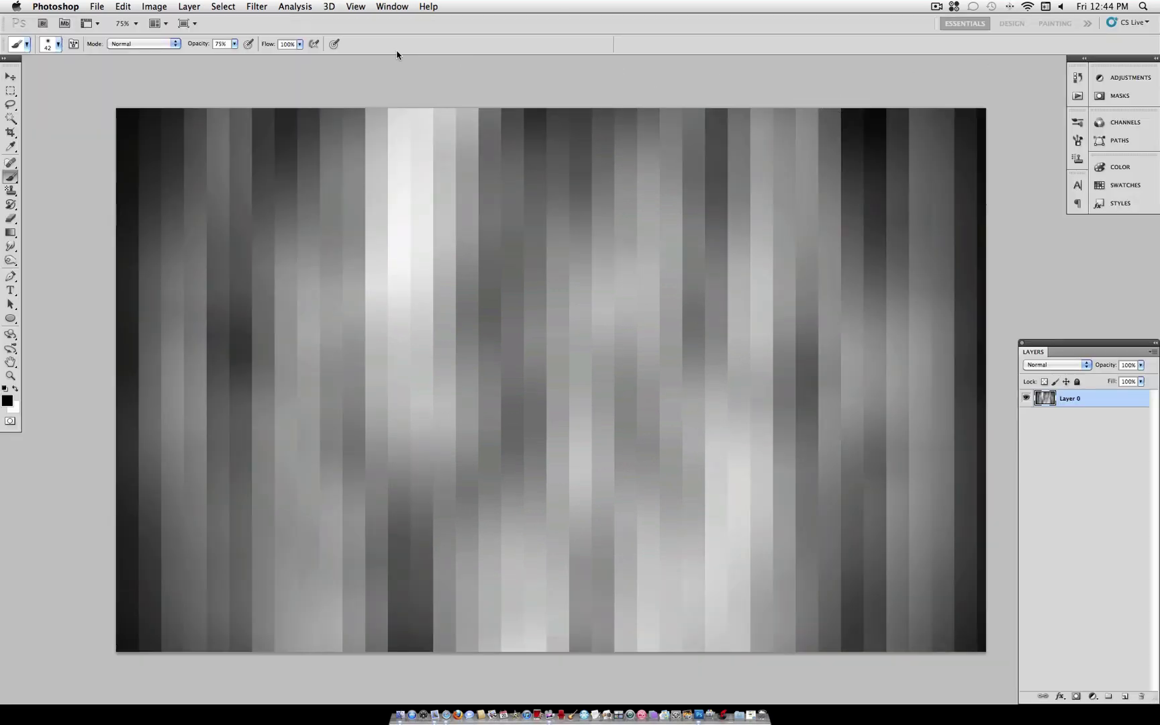
# Step: Add a new gradient fill layer named Gradient Fill 1
pyautogui.click(188, 6)
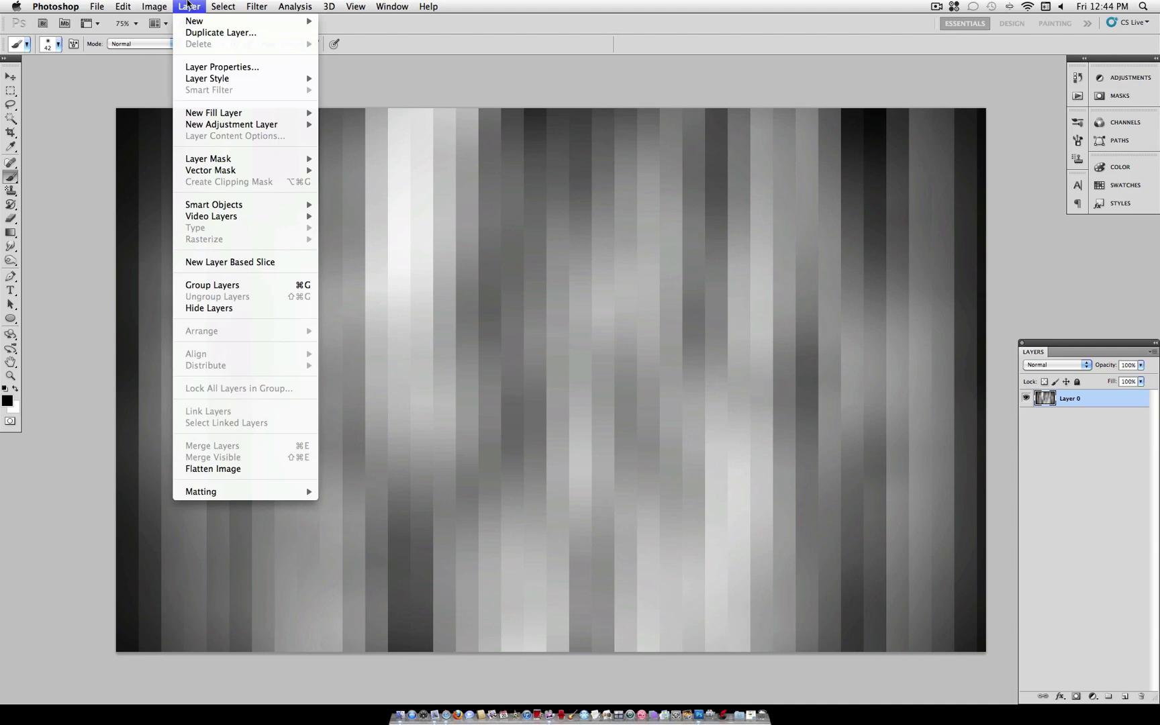
pyautogui.moveTo(215, 115)
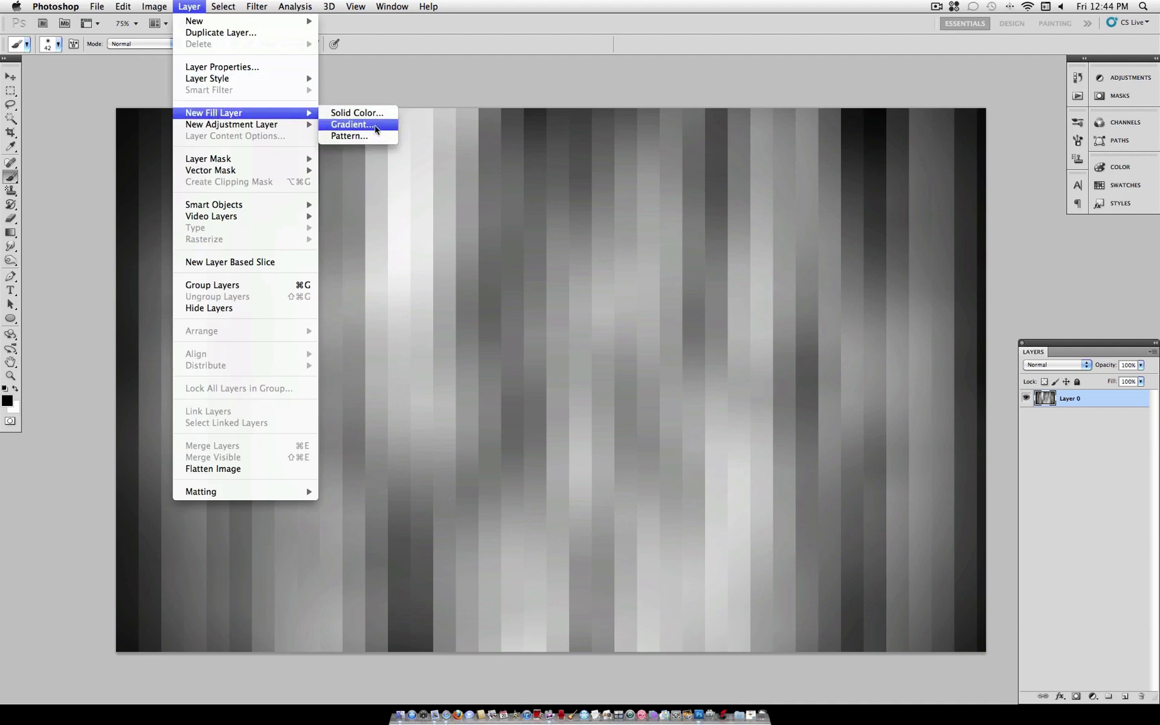
pyautogui.click(357, 125)
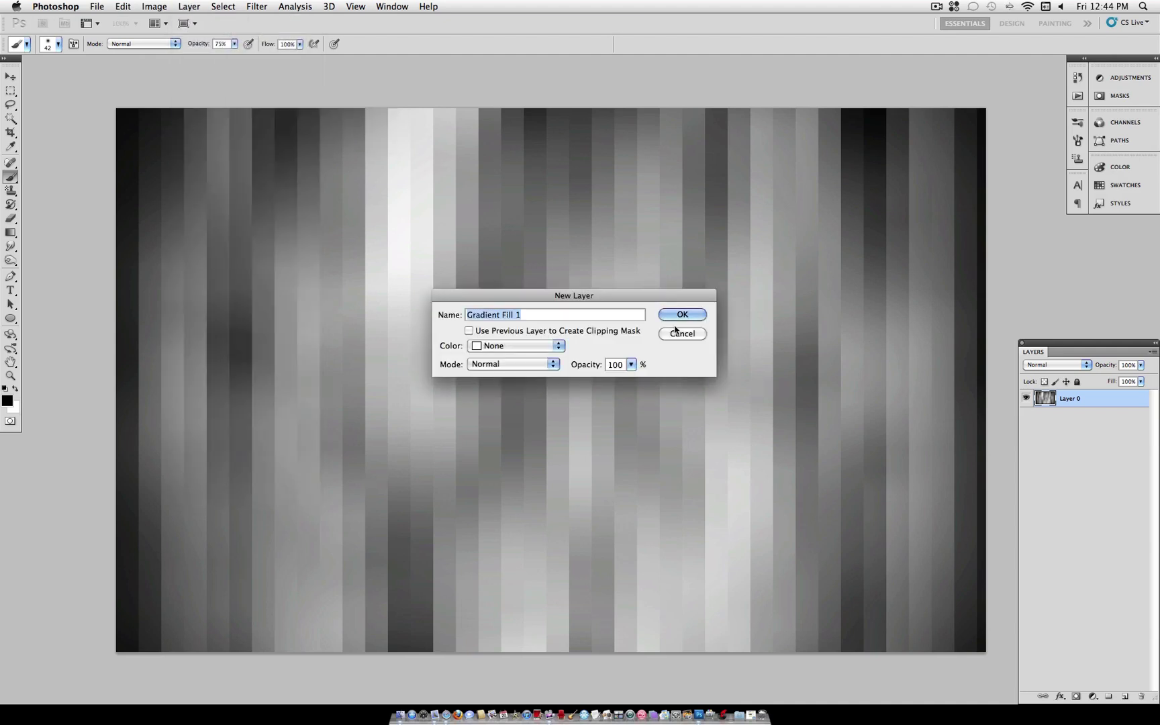
pyautogui.press('Return')
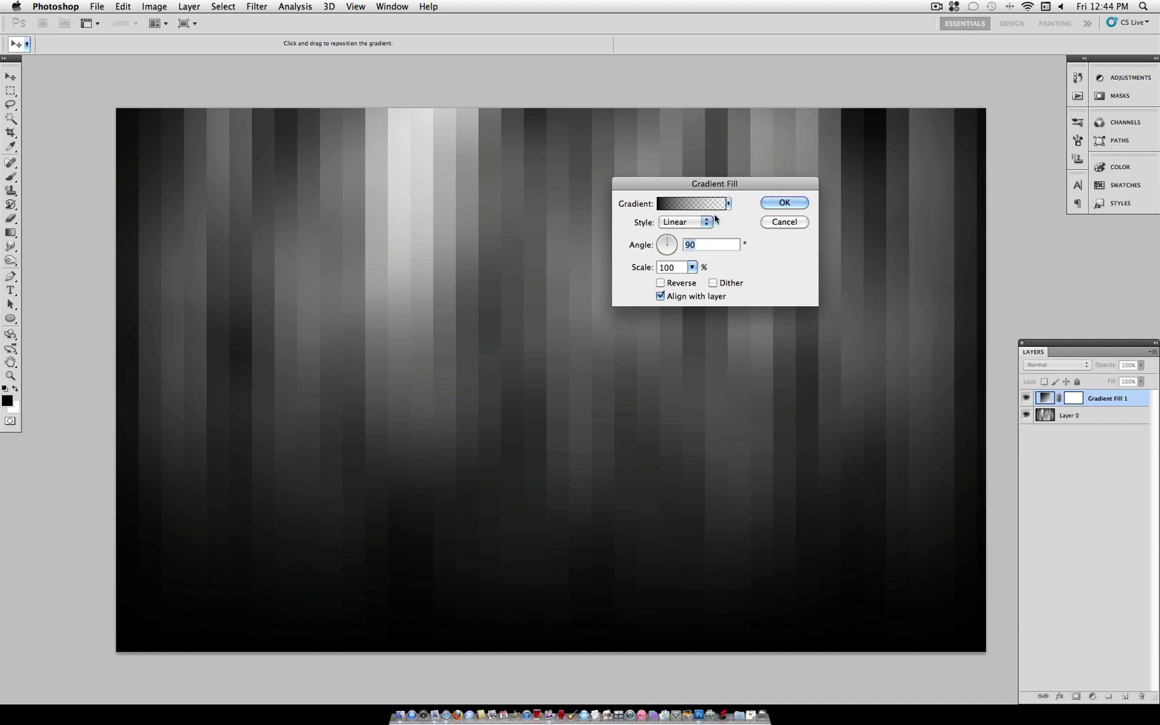
# Step: Load the Spectrums gradient set and pick its first rainbow swatch
pyautogui.click(730, 204)
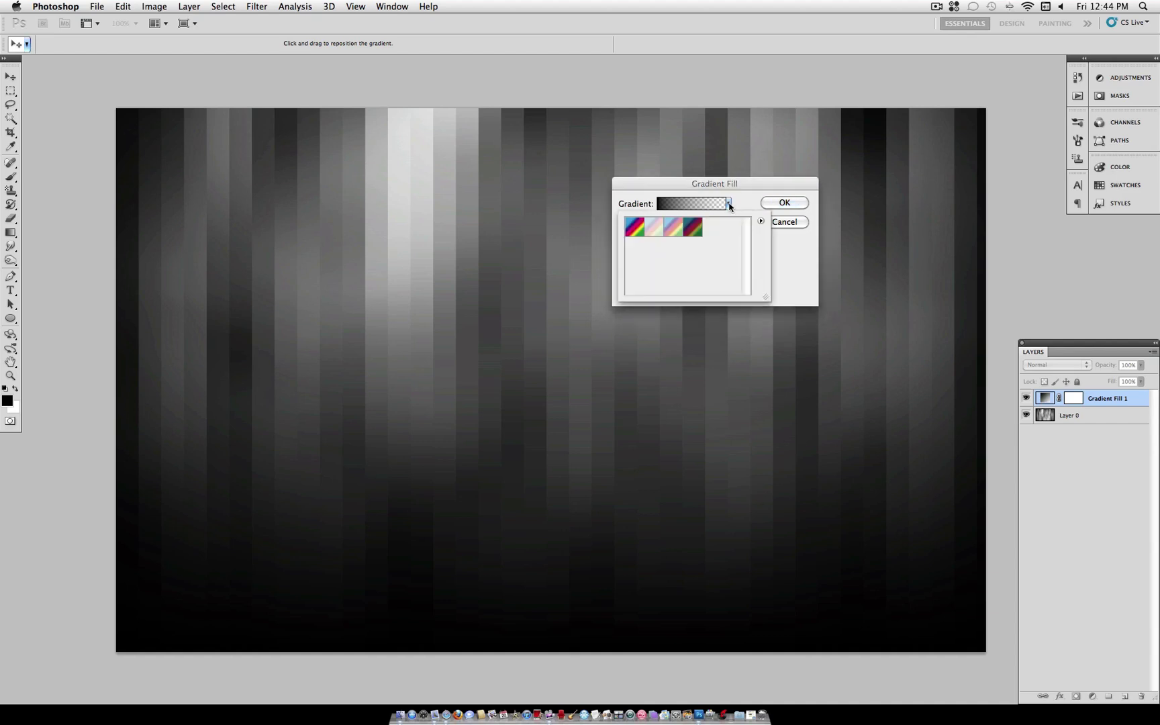
pyautogui.click(761, 222)
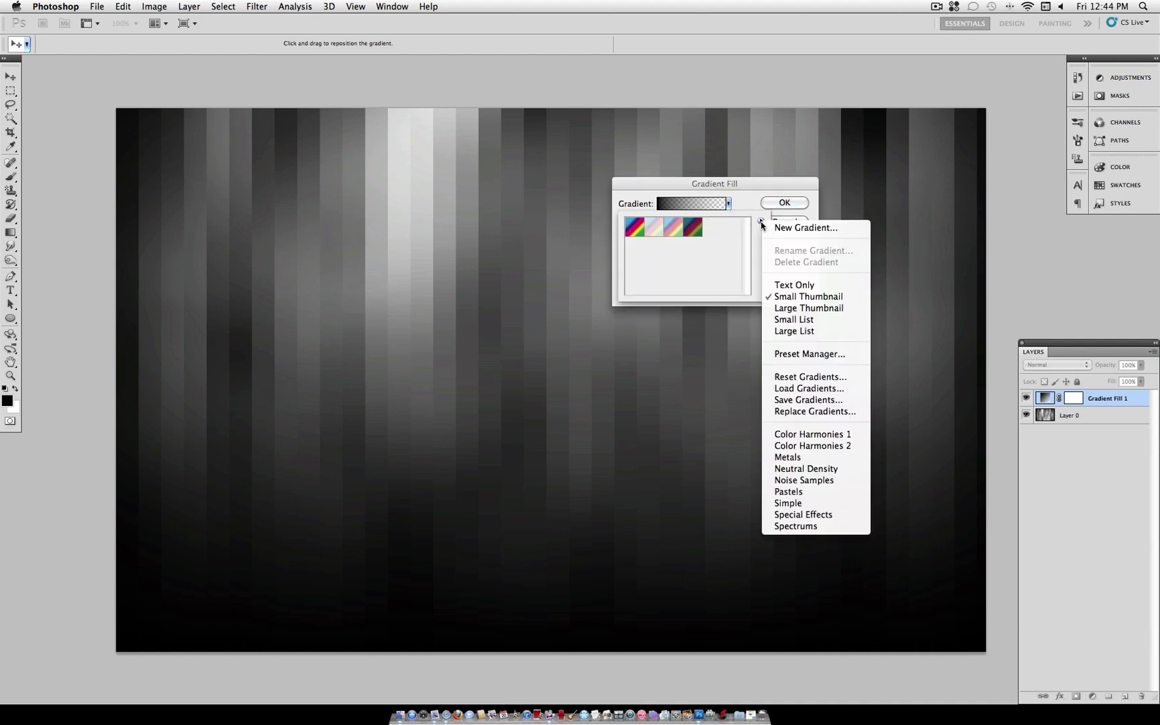
pyautogui.click(821, 524)
pyautogui.click(673, 238)
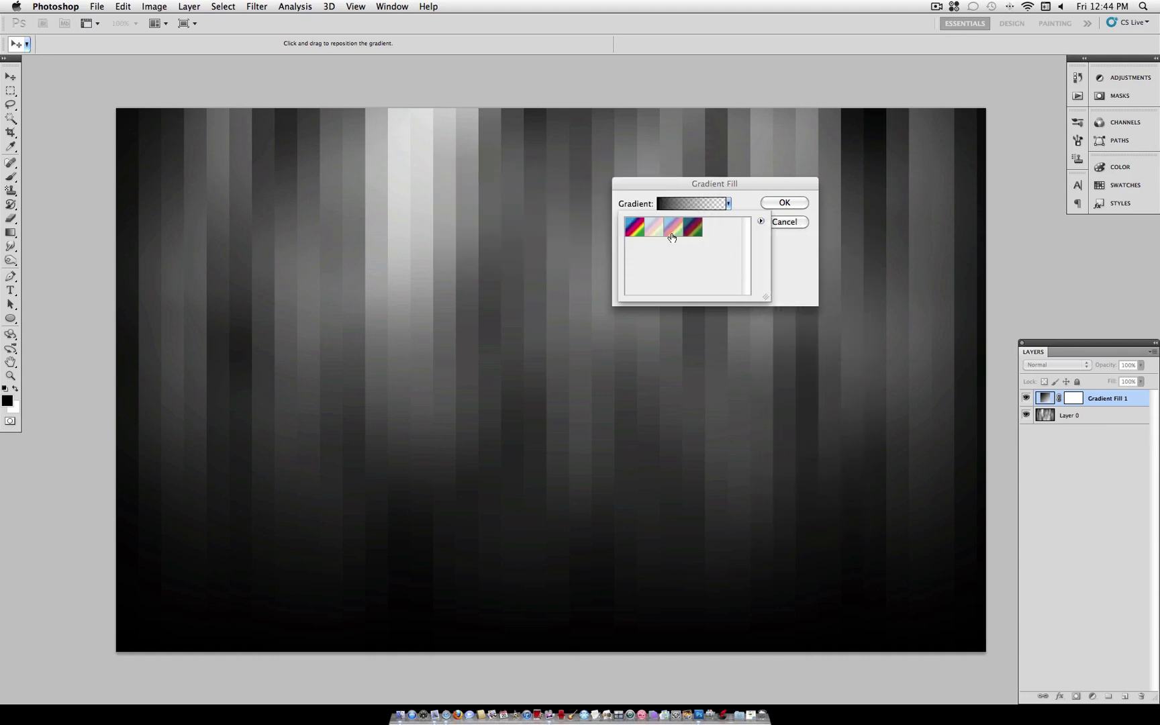
pyautogui.click(635, 231)
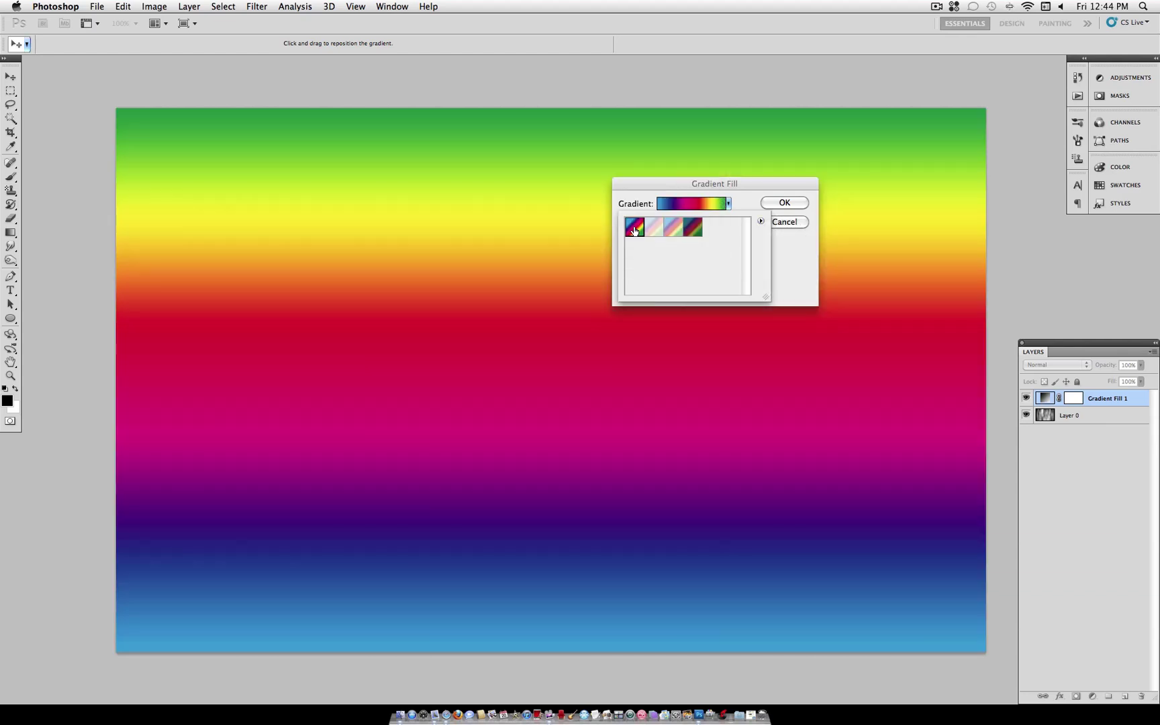
pyautogui.click(694, 227)
pyautogui.click(654, 227)
pyautogui.click(634, 227)
pyautogui.click(729, 203)
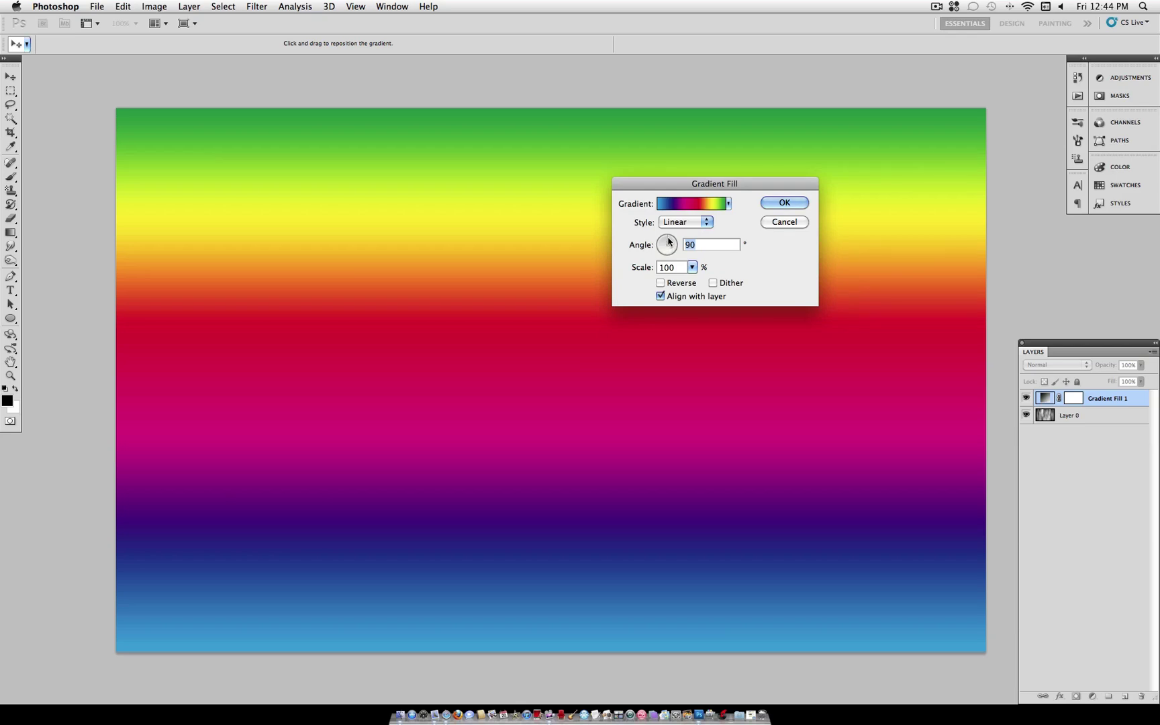
# Step: Rotate the rainbow gradient to a horizontal 0° angle and commit the fill
pyautogui.moveTo(668, 242); pyautogui.dragTo(703, 244)
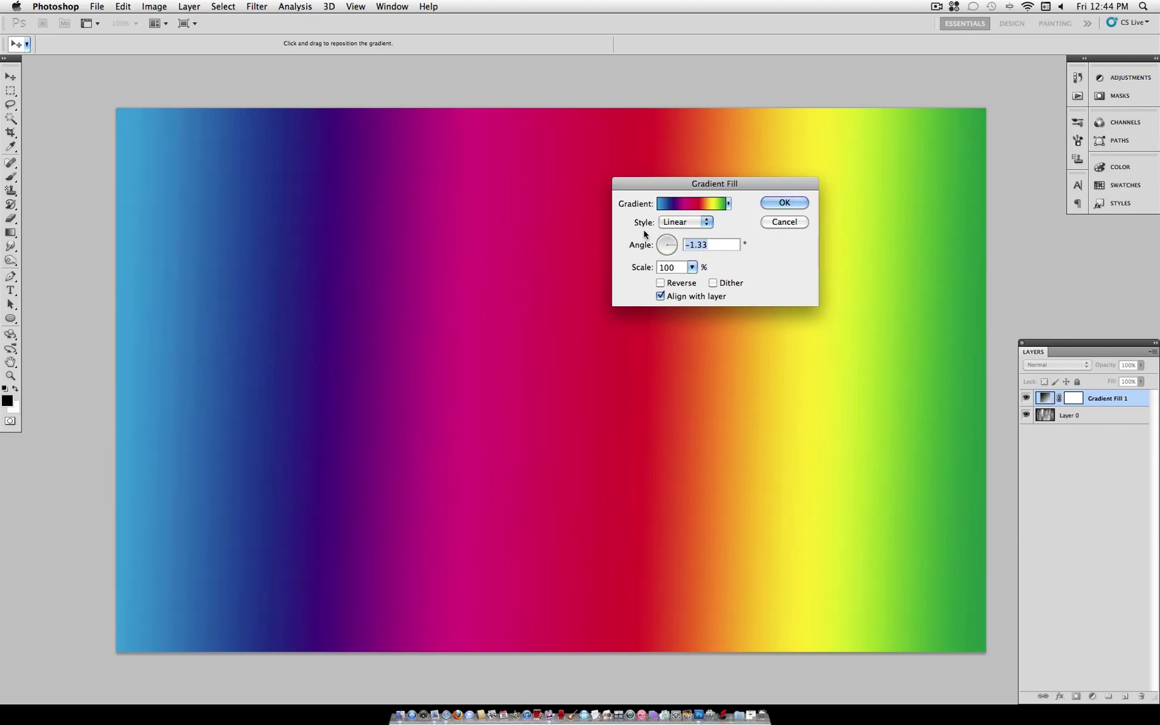
pyautogui.click(779, 202)
pyautogui.press('b')
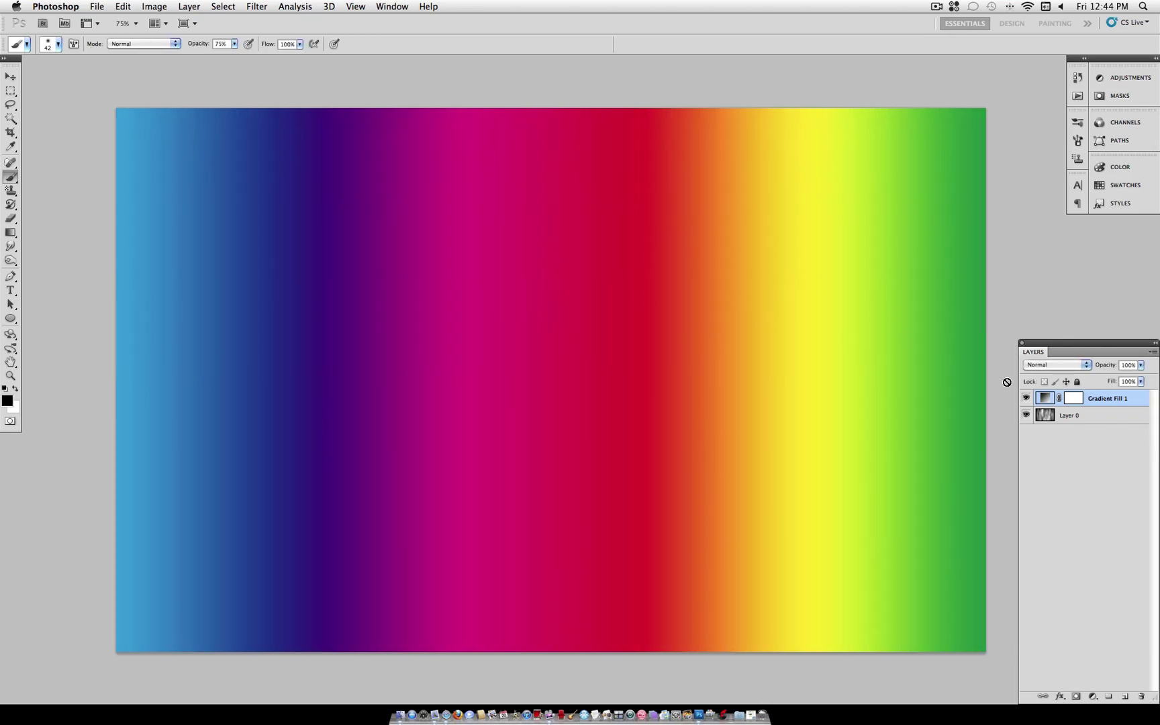
# Step: Reopen Gradient Fill 1 and set Scale to 117% with Dither enabled
pyautogui.doubleClick(1045, 398)
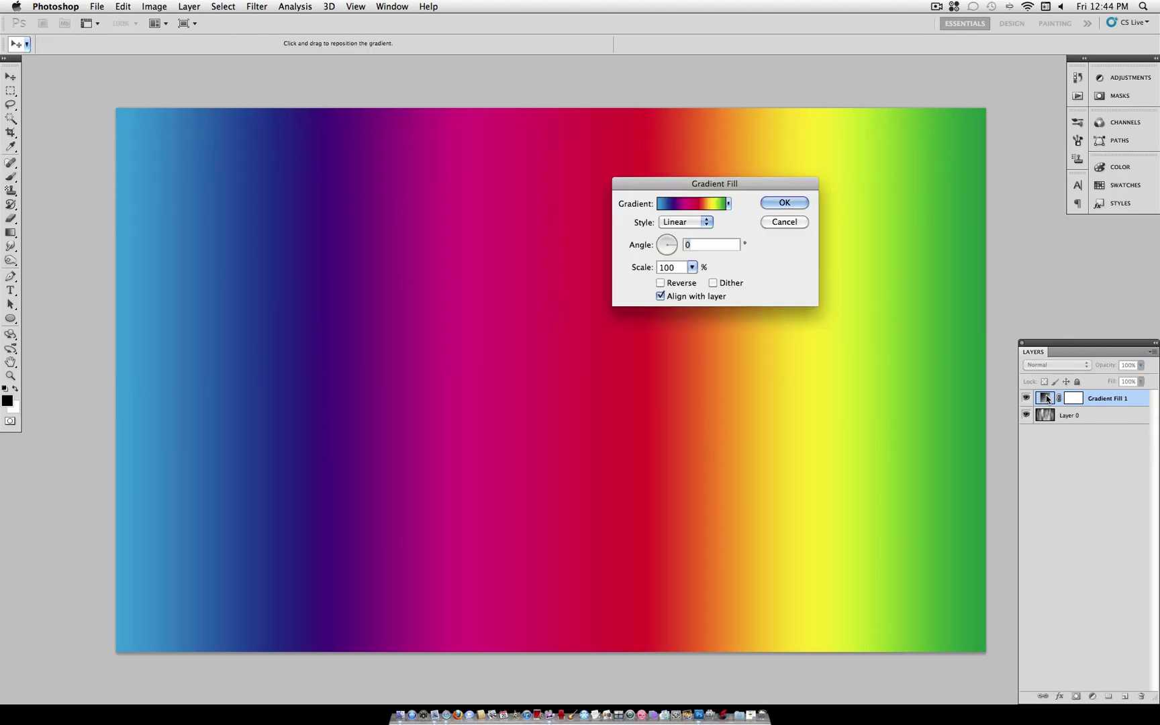
pyautogui.click(692, 267)
pyautogui.moveTo(695, 283)
pyautogui.mouseDown()
pyautogui.moveTo(710, 282)
pyautogui.moveTo(664, 286)
pyautogui.moveTo(716, 281)
pyautogui.moveTo(695, 271)
pyautogui.mouseUp()
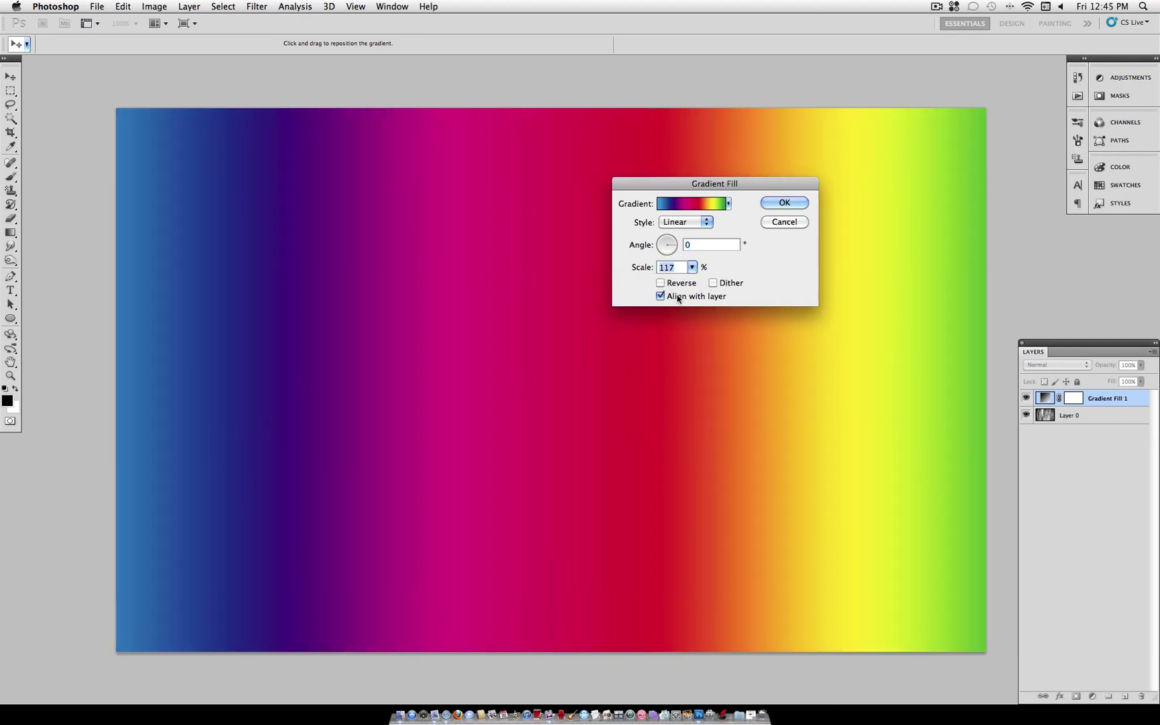
pyautogui.click(714, 283)
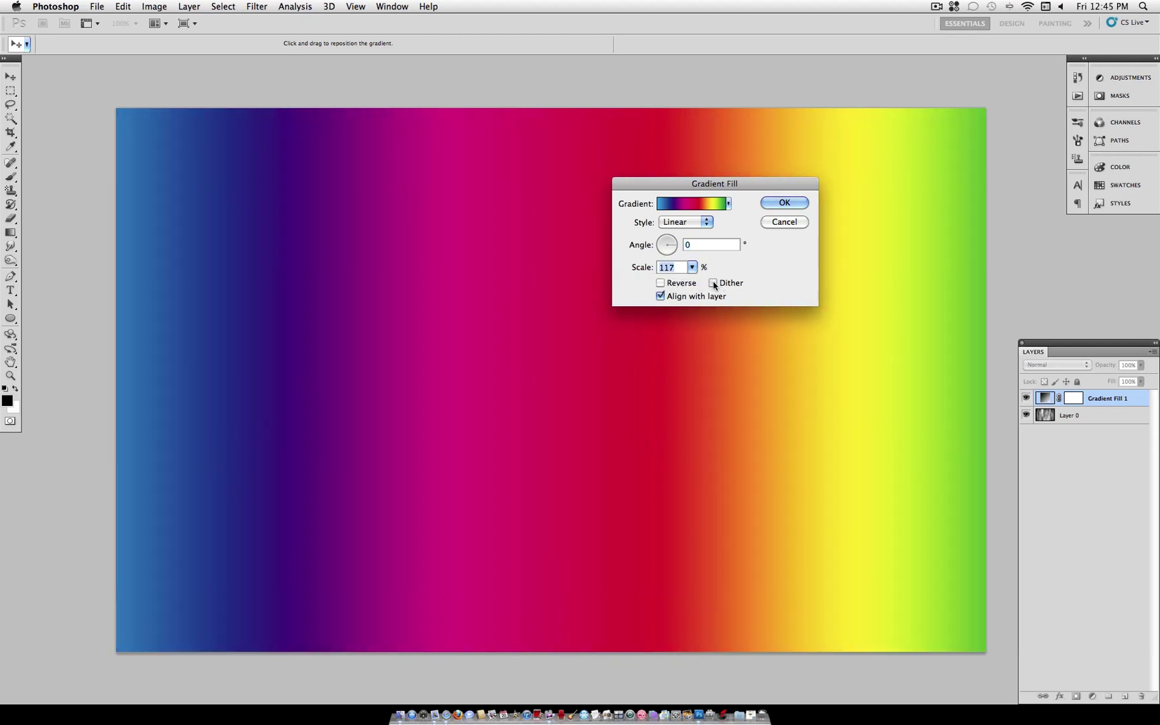
# Step: Commit the fill, set Gradient Fill 1 to Overlay blending, and reopen its settings
pyautogui.click(730, 204)
pyautogui.click(730, 204)
pyautogui.press('Return')
pyautogui.click(1062, 366)
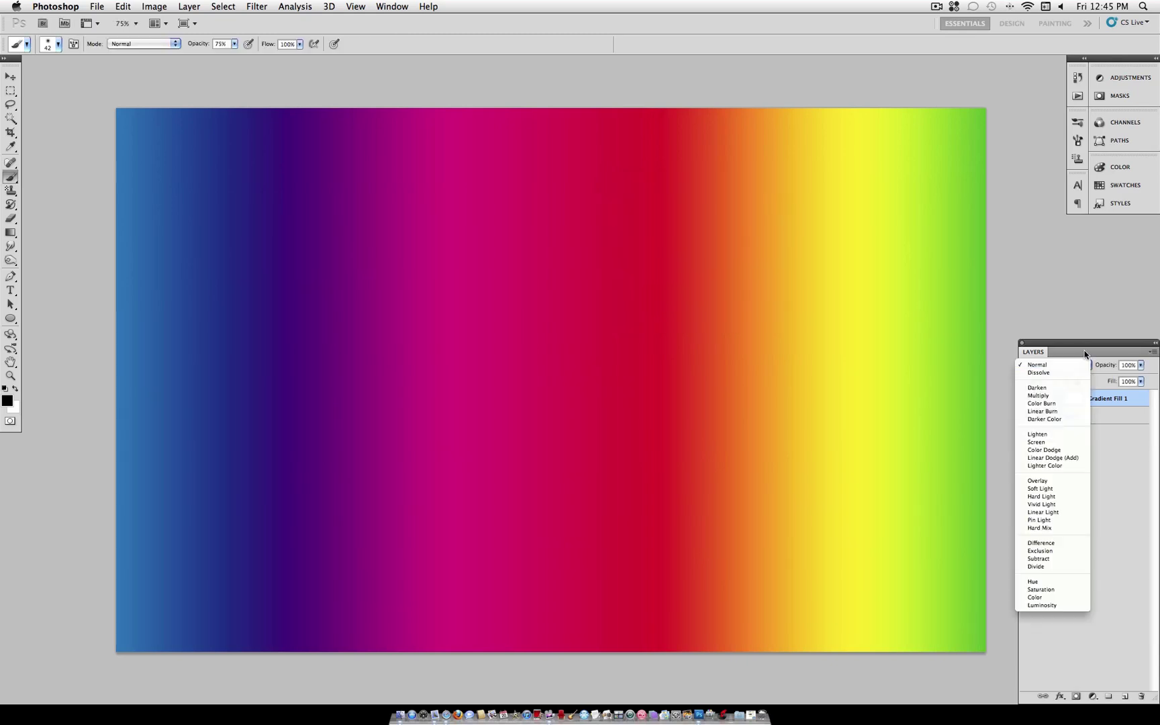
pyautogui.click(1085, 358)
pyautogui.click(1089, 365)
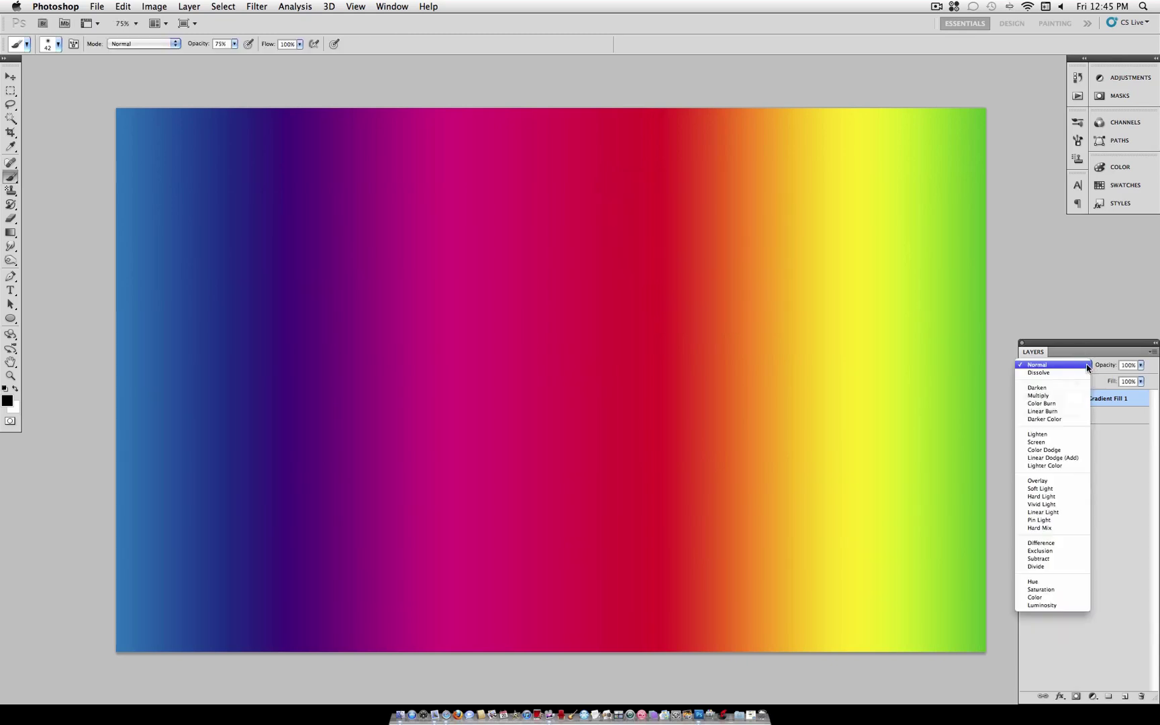
pyautogui.click(1064, 482)
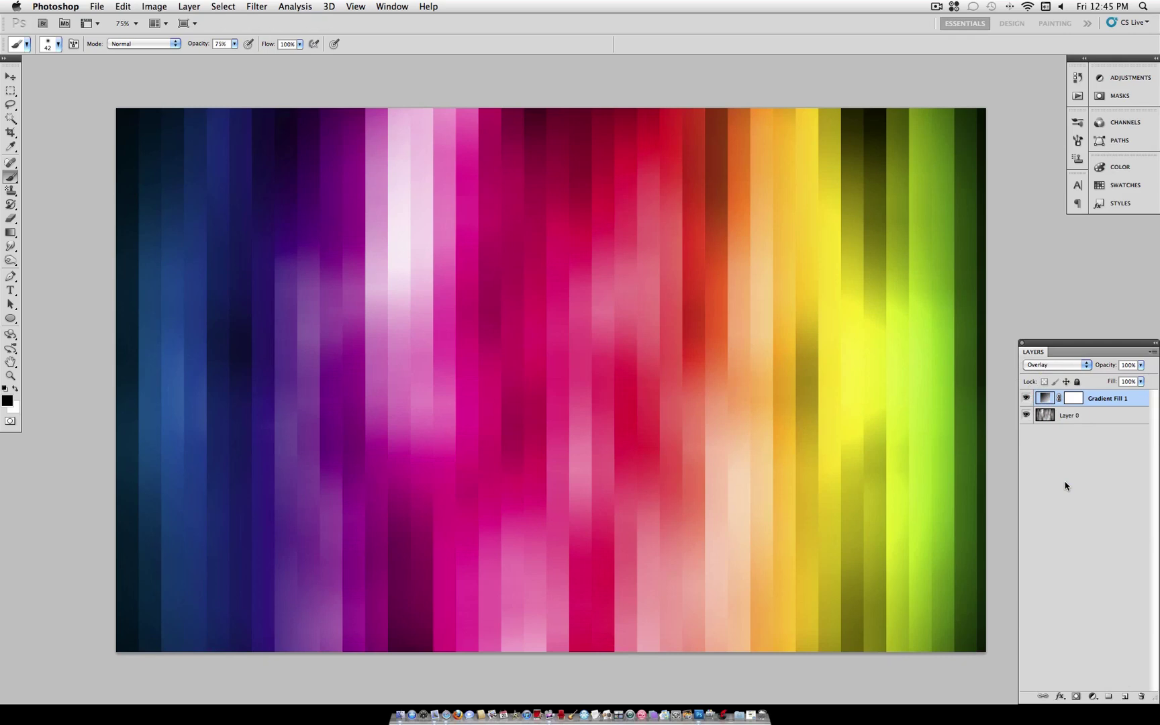
pyautogui.doubleClick(1045, 398)
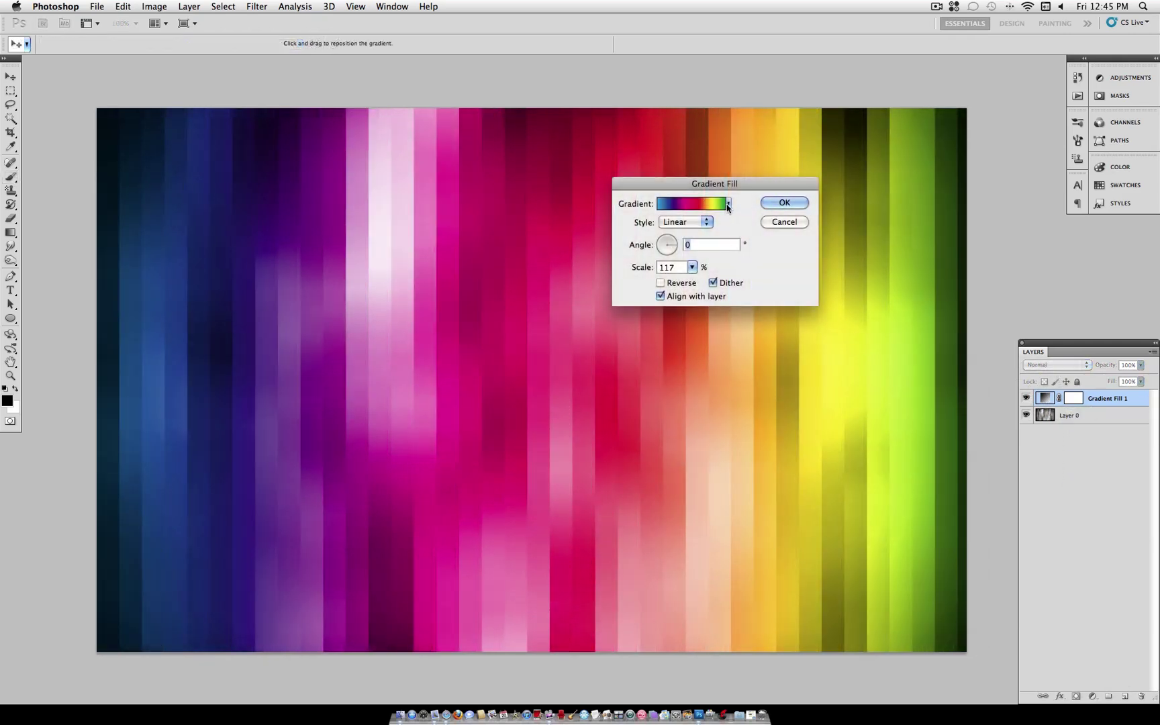
# Step: Set the angle to 90°, load Color Harmonies 2, and apply the yellow-orange-red preset
pyautogui.click(668, 234)
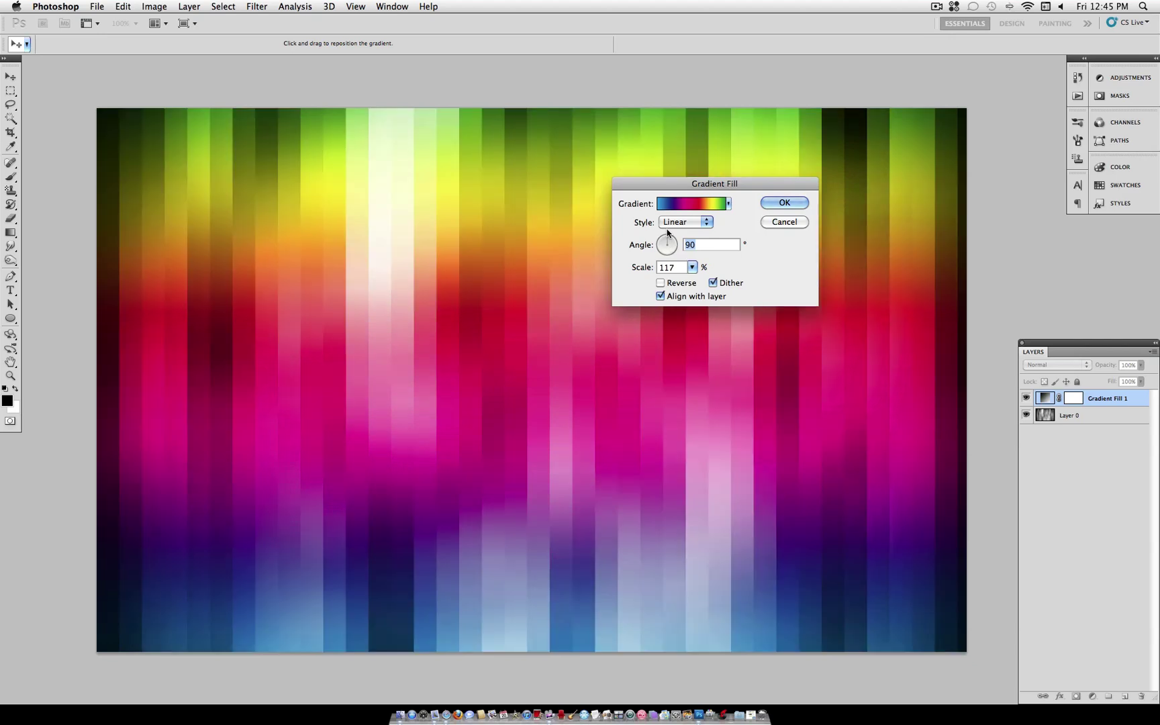
pyautogui.click(729, 204)
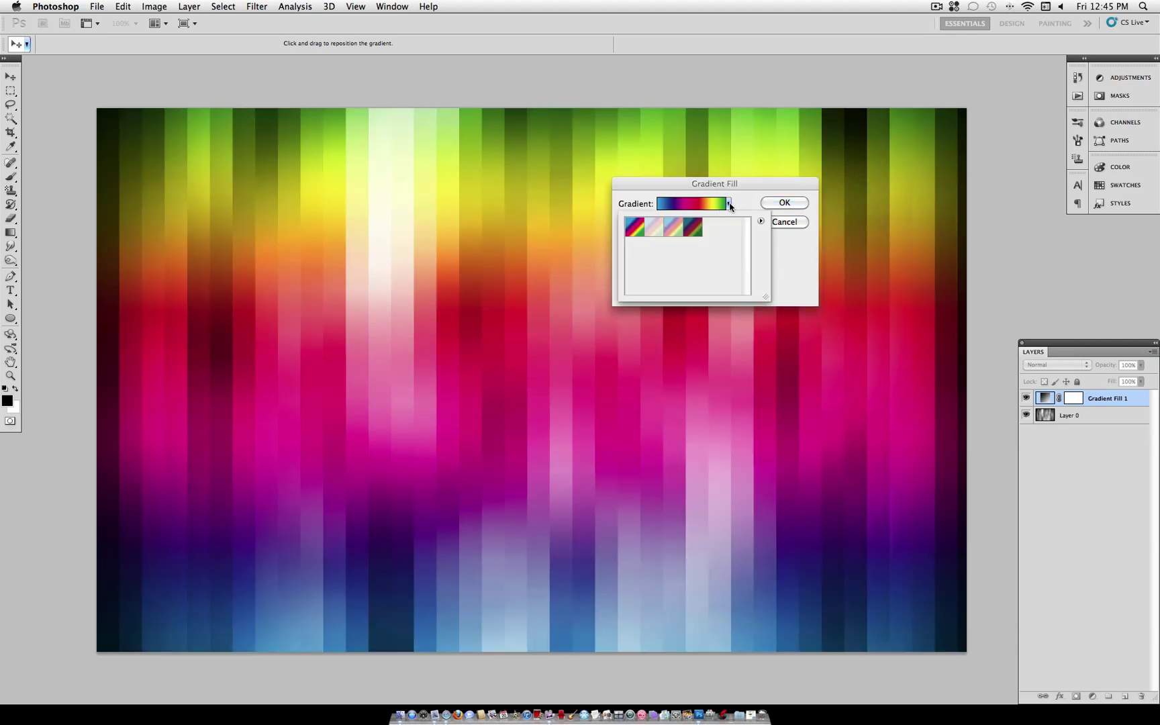
pyautogui.click(761, 222)
pyautogui.click(829, 447)
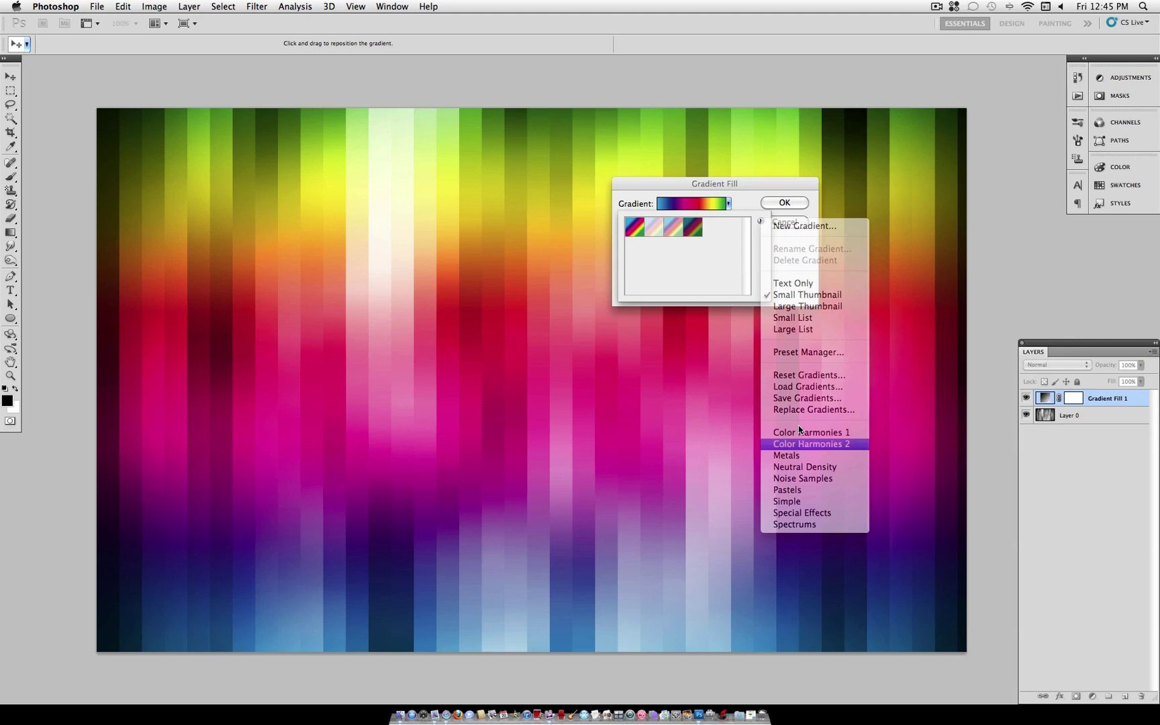
pyautogui.click(668, 237)
pyautogui.click(690, 252)
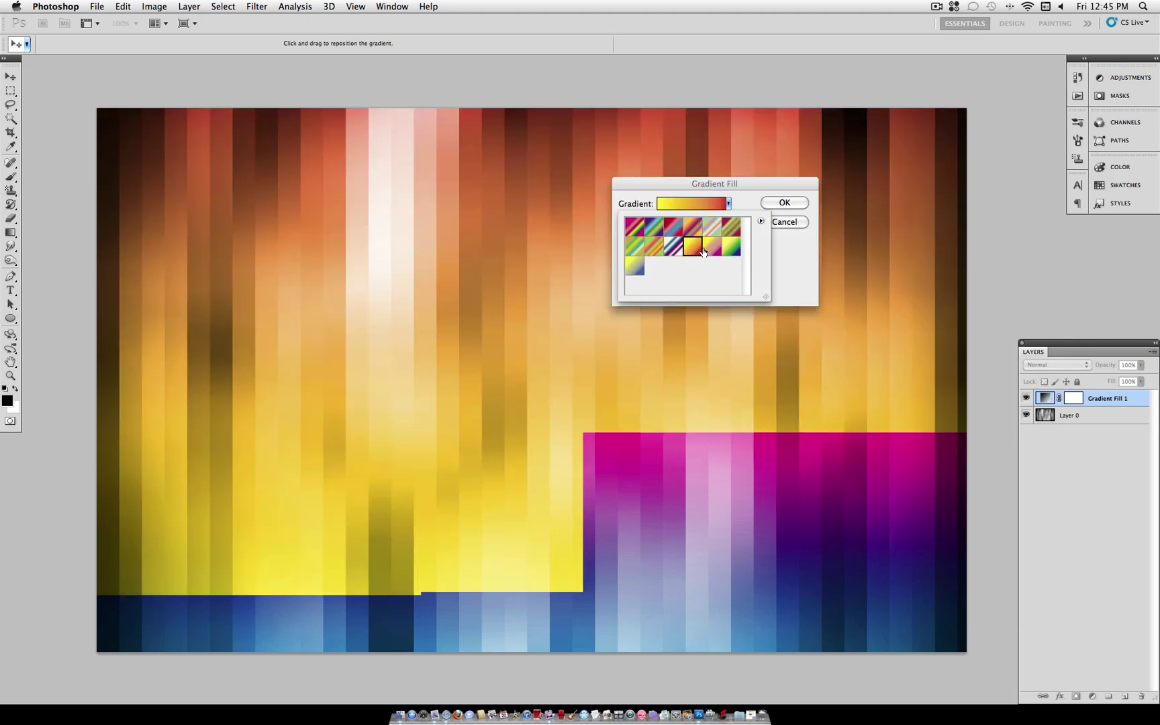
pyautogui.click(734, 200)
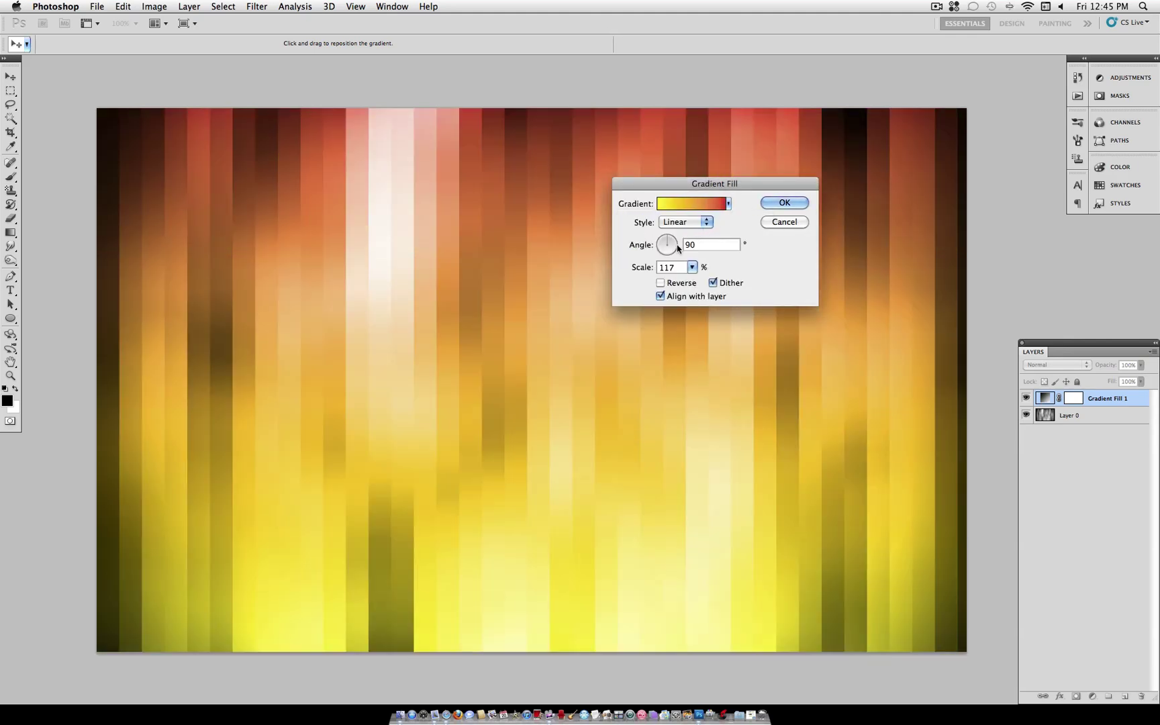
# Step: Set the angle to 0° and try several Color Harmonies 2 presets, ending on yellow-to-slate-blue
pyautogui.doubleClick(690, 245)
pyautogui.write('0')
pyautogui.click(728, 203)
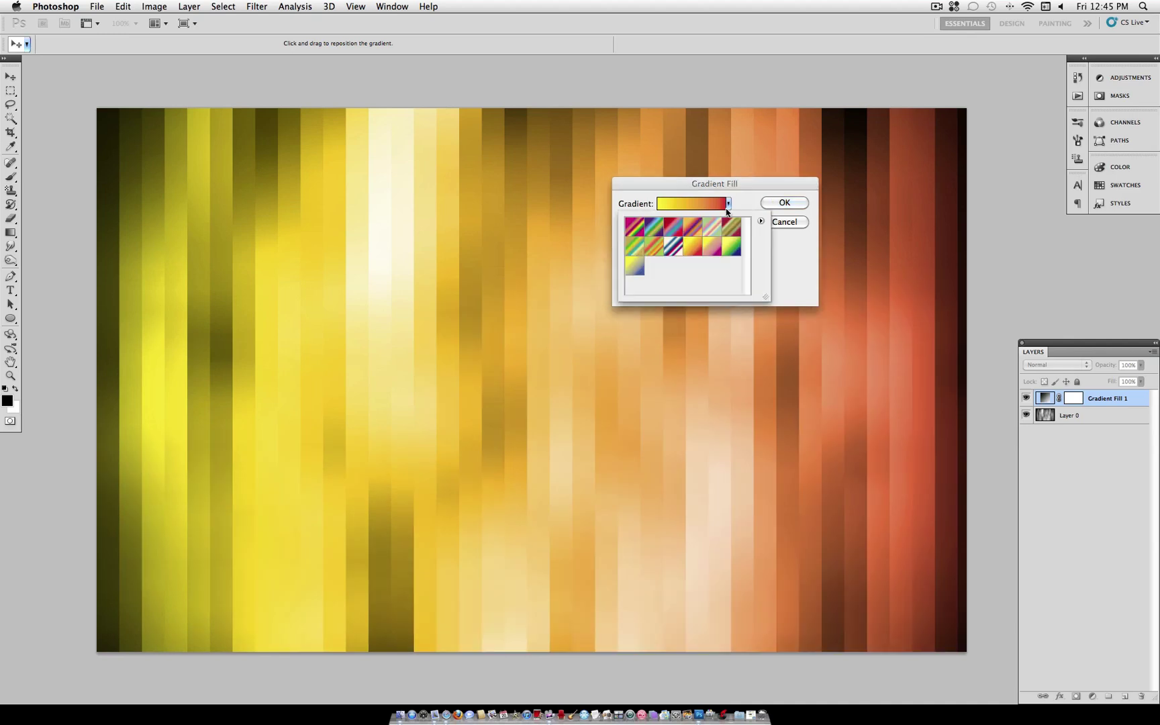
pyautogui.click(706, 231)
pyautogui.click(689, 229)
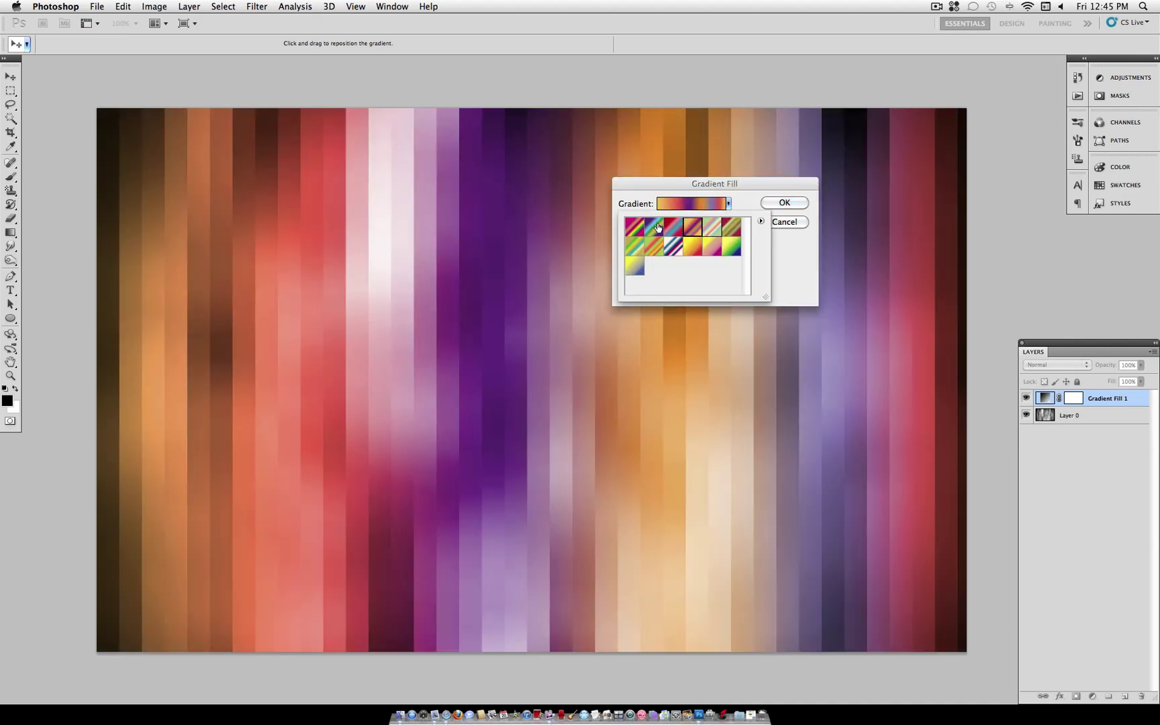
pyautogui.click(657, 227)
pyautogui.click(682, 227)
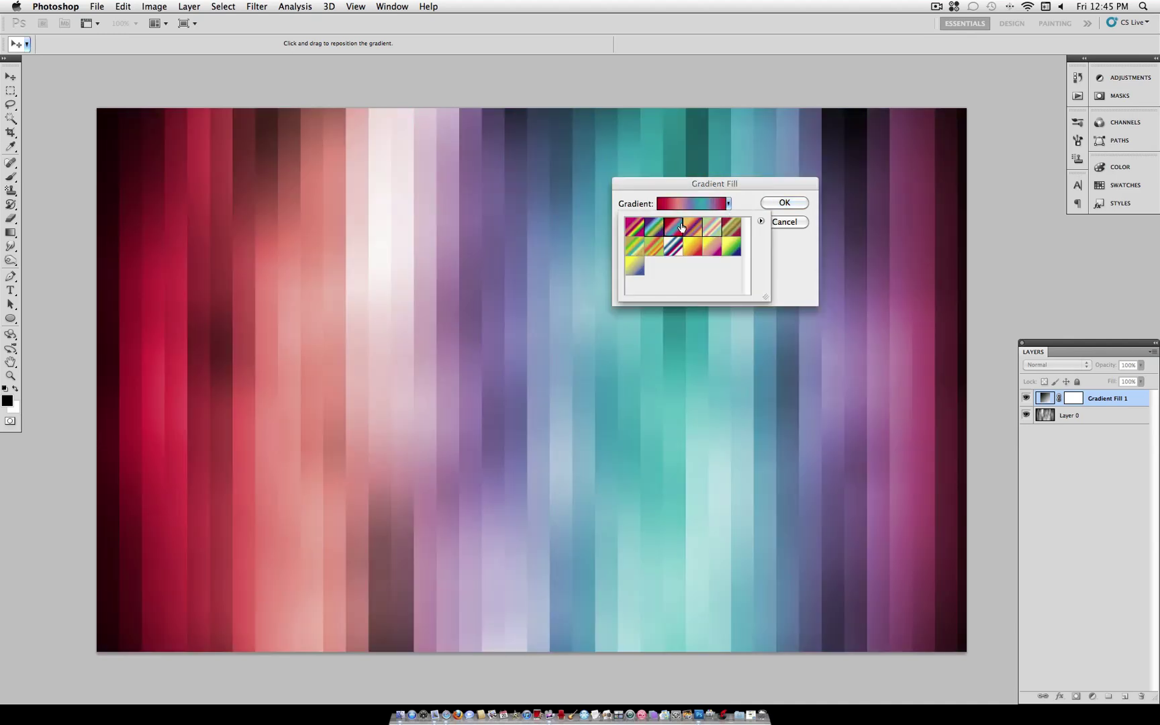
pyautogui.click(638, 252)
pyautogui.click(635, 228)
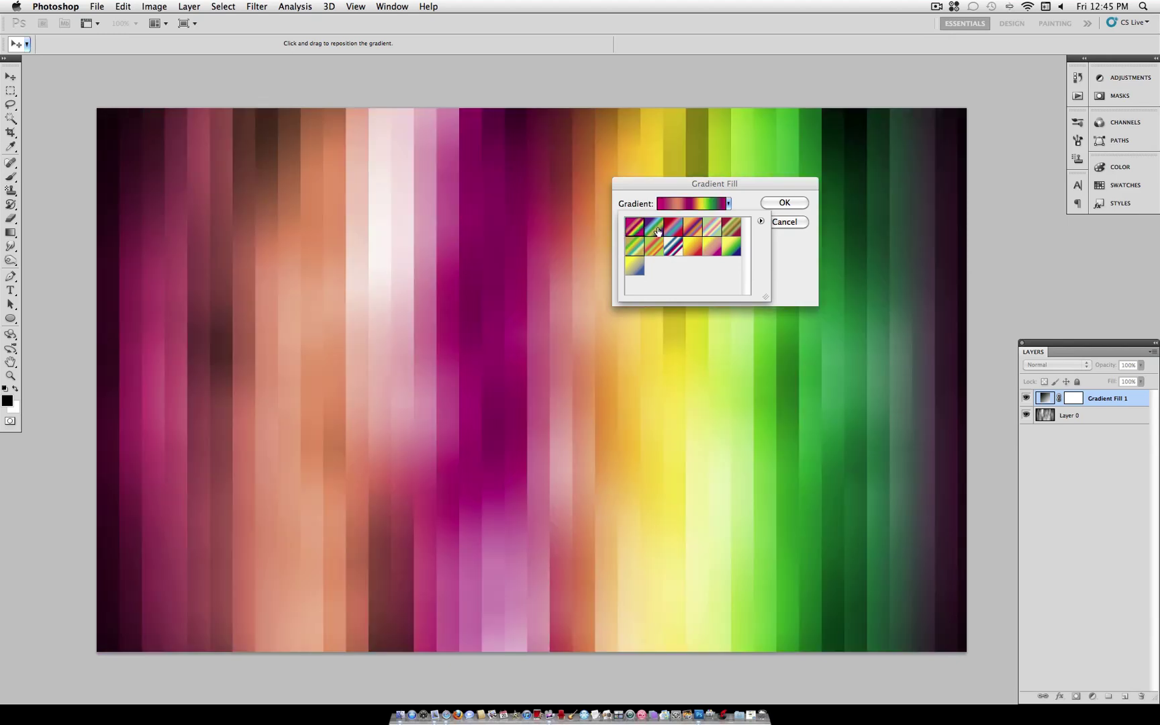
pyautogui.click(657, 230)
pyautogui.click(634, 267)
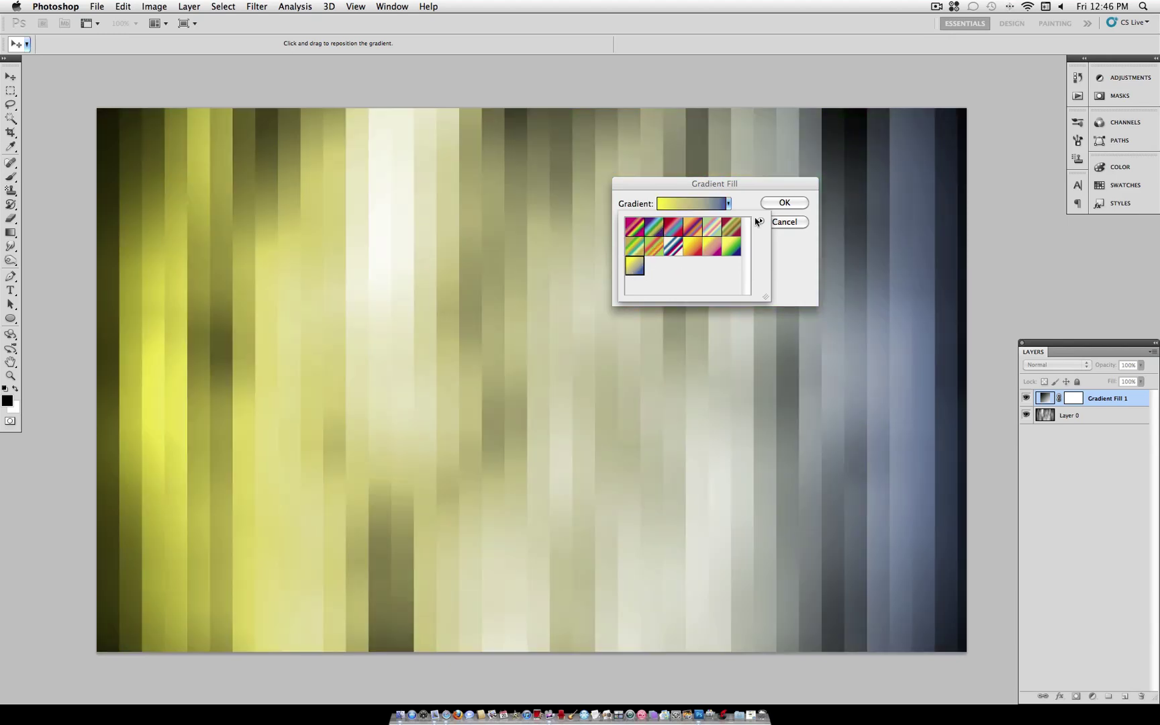
# Step: Replace the current gradients with another preset set from the gradient flyout
pyautogui.click(731, 227)
pyautogui.click(761, 221)
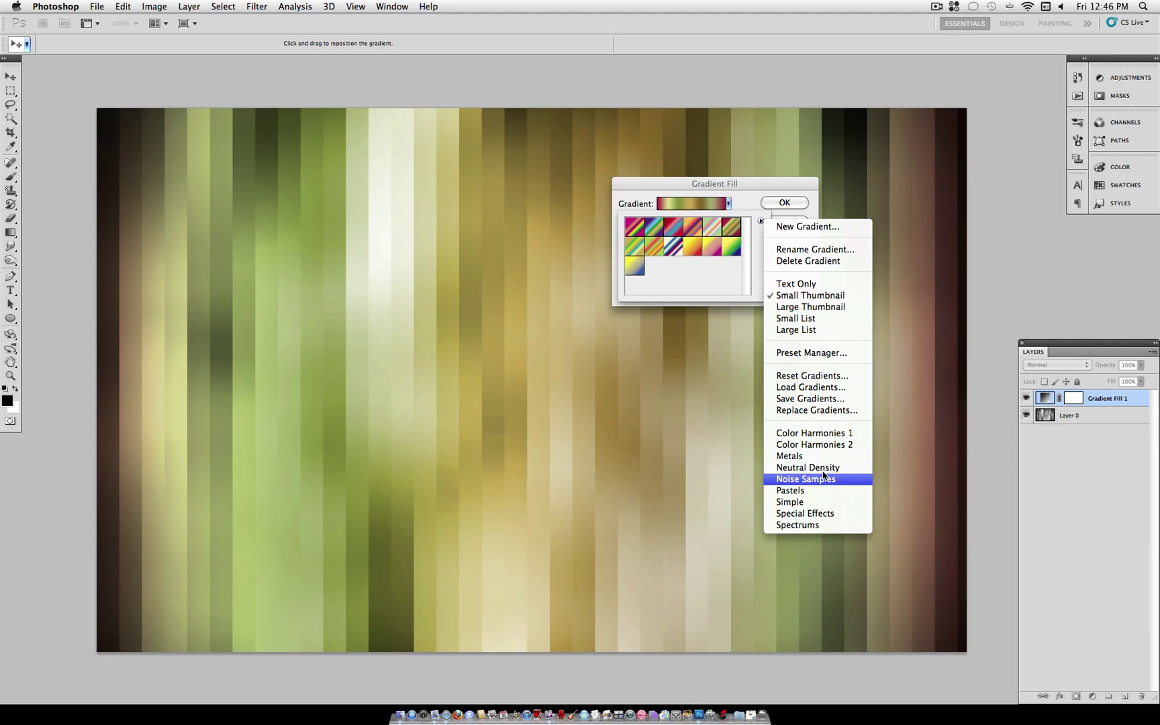
pyautogui.click(725, 339)
pyautogui.click(668, 235)
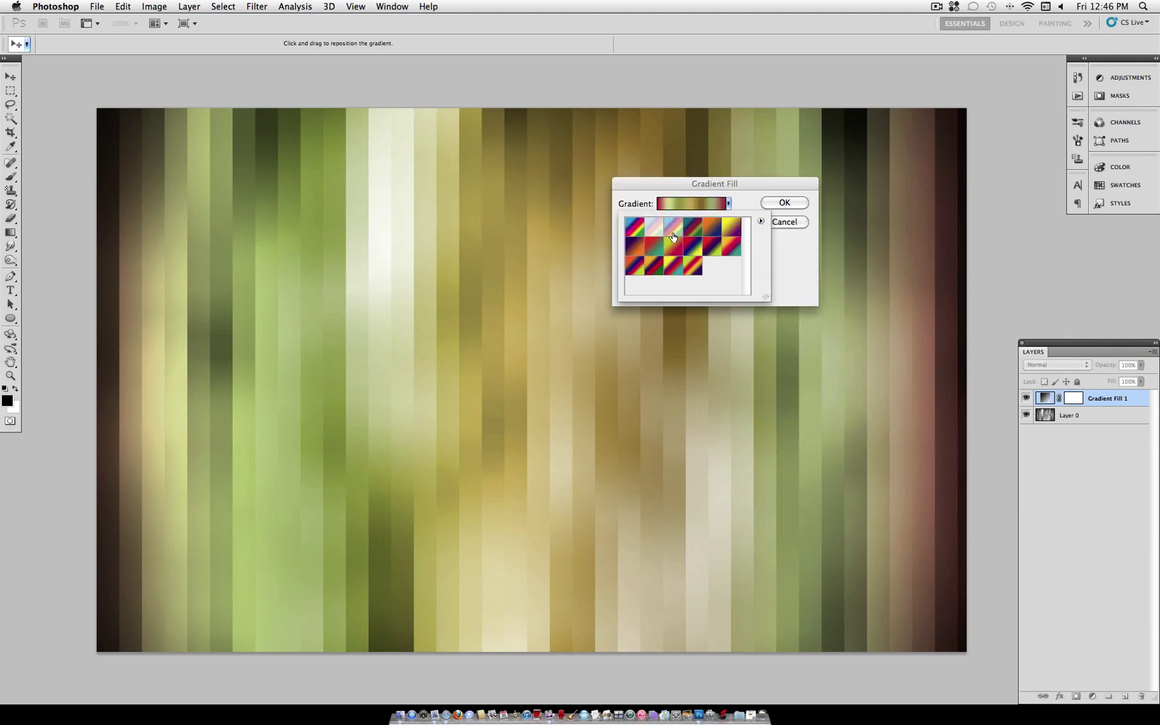
# Step: Try the new swatches, then commit the orange-red-magenta-teal gradient fill
pyautogui.click(673, 246)
pyautogui.click(691, 267)
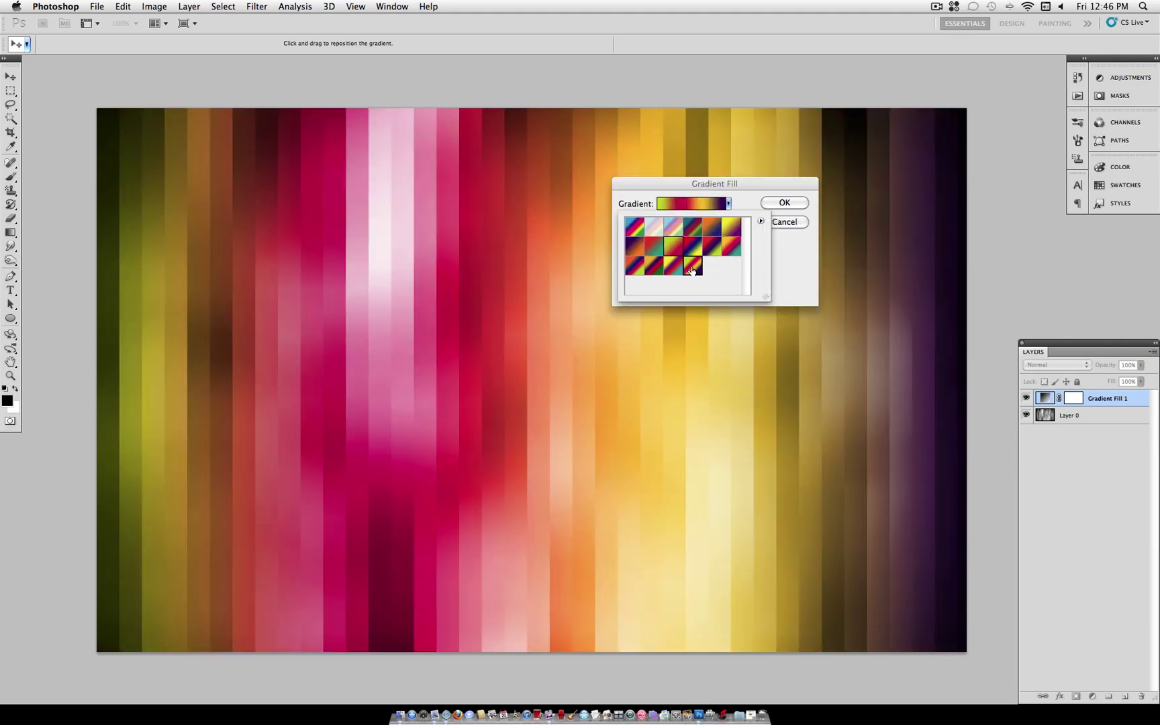
pyautogui.click(651, 270)
pyautogui.click(631, 268)
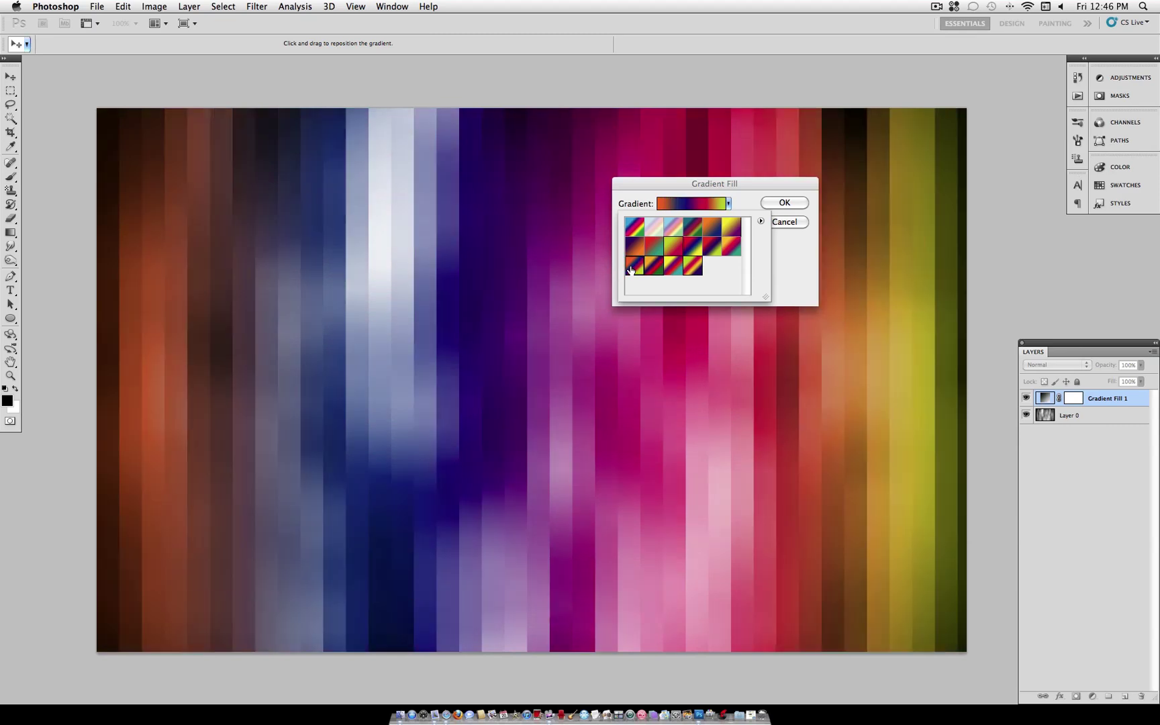
pyautogui.click(635, 249)
pyautogui.click(725, 249)
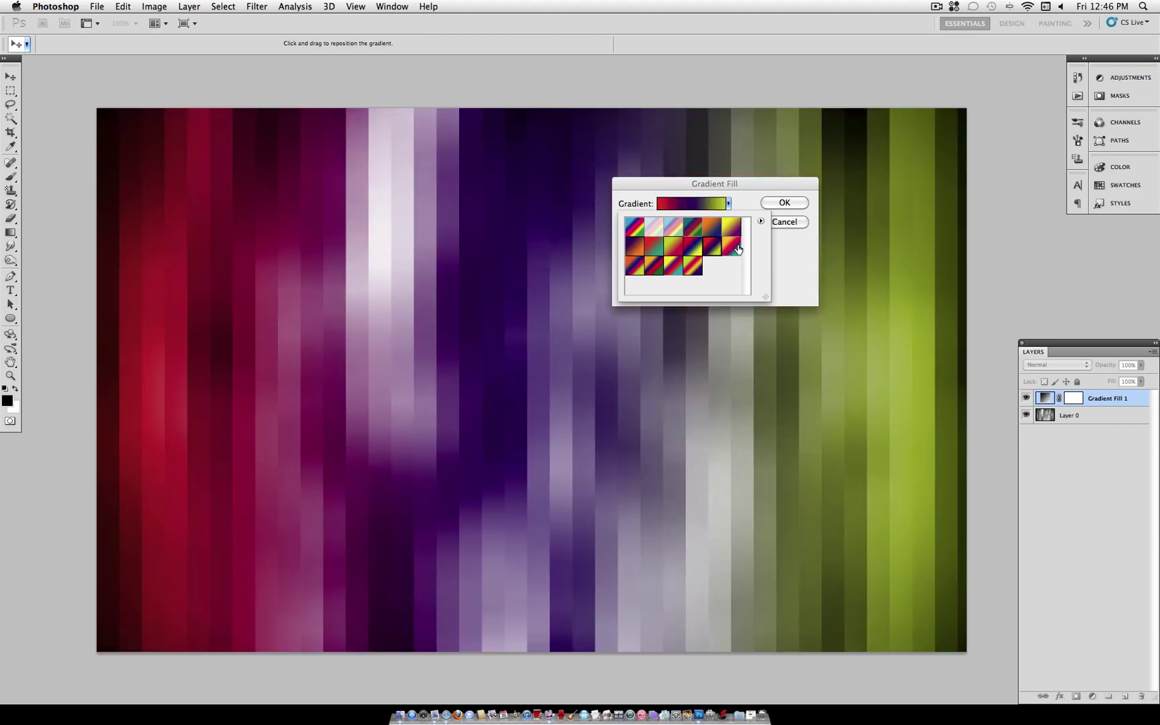
pyautogui.click(739, 247)
pyautogui.click(738, 227)
pyautogui.click(731, 250)
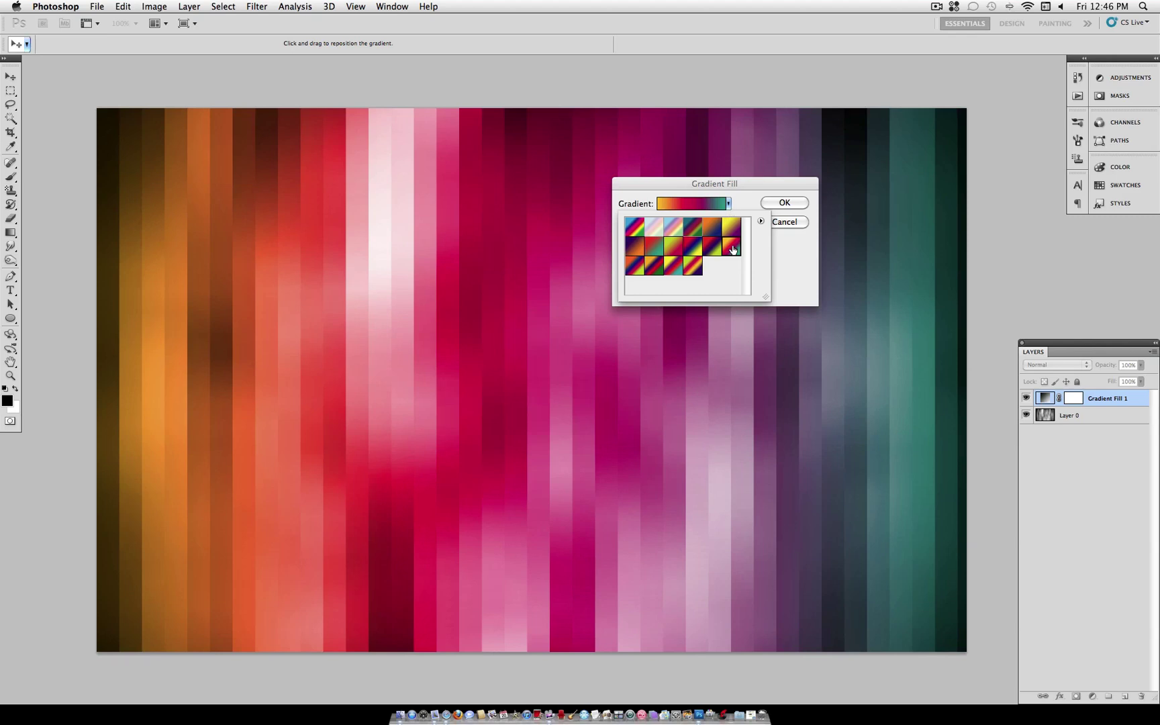
pyautogui.click(783, 203)
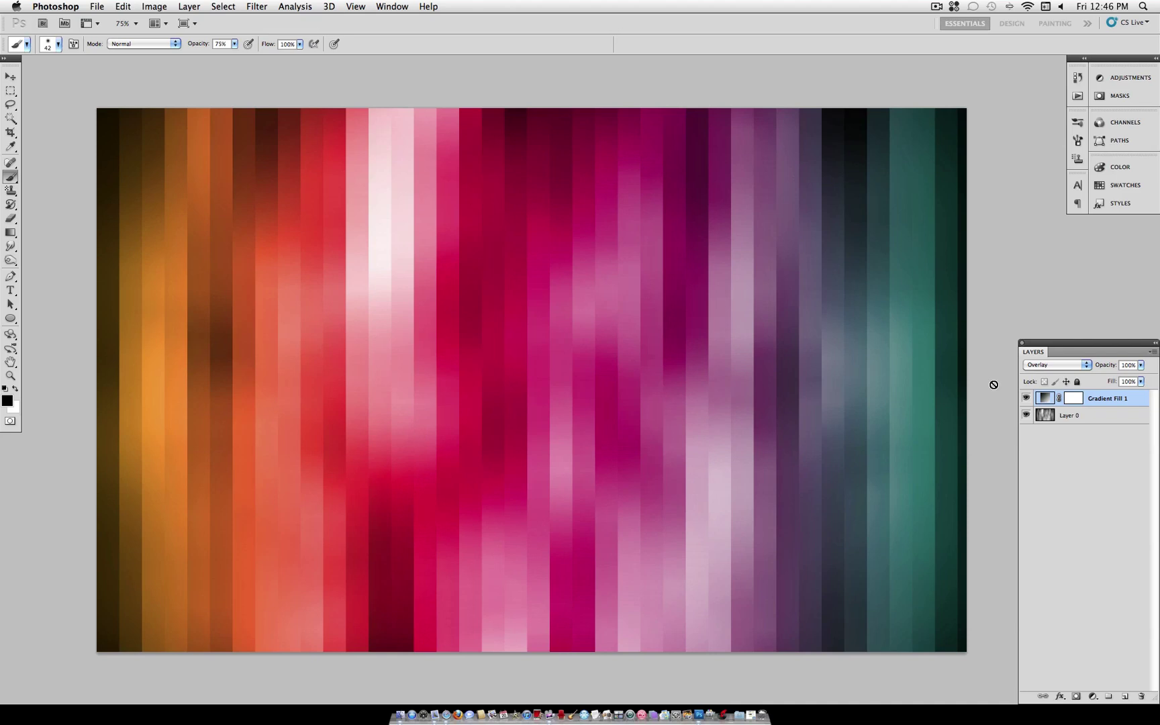